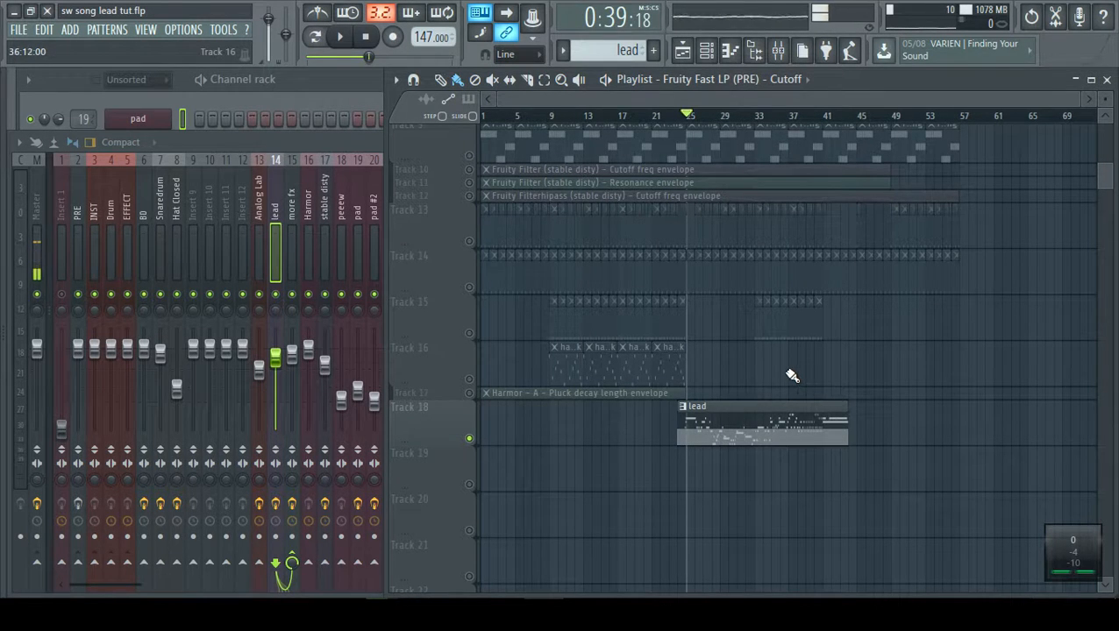
Open the lead clip on Track 18 and bring up the lead channel's Sytrus synth.
scroll(775, 387, "up", 4)
left_click_drag(815, 364, 855, 341)
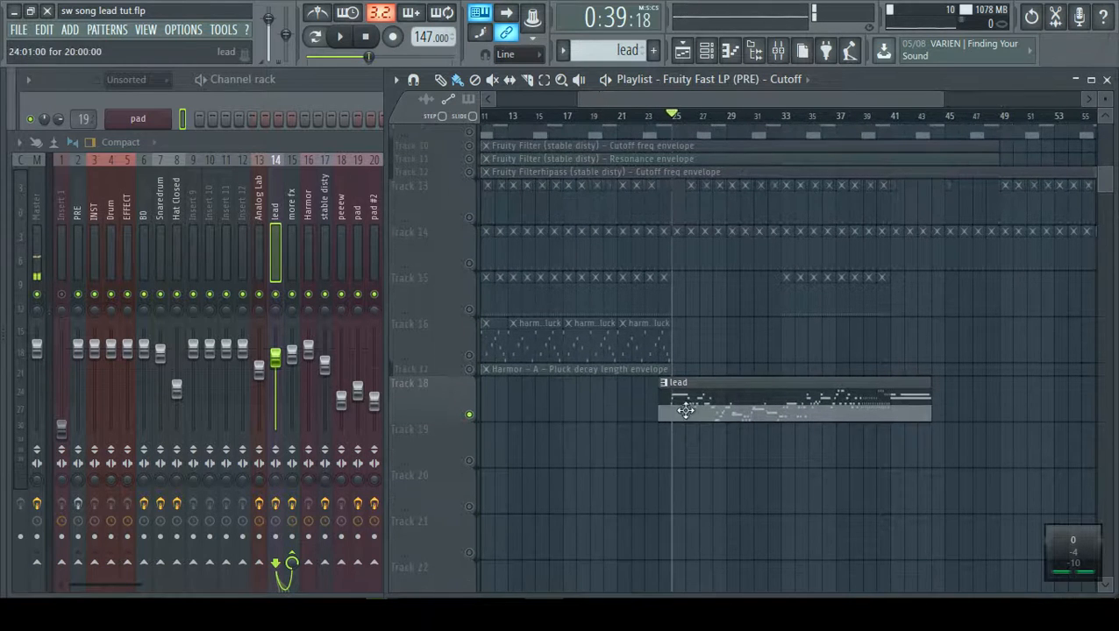
scroll(686, 410, "down", 3)
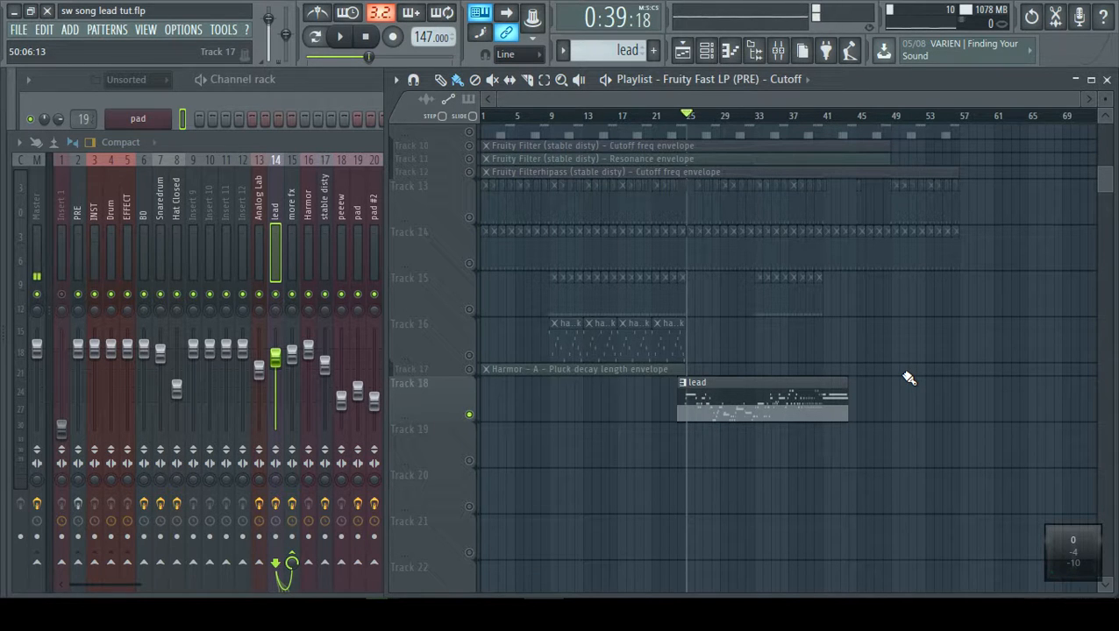
scroll(903, 386, "up", 4)
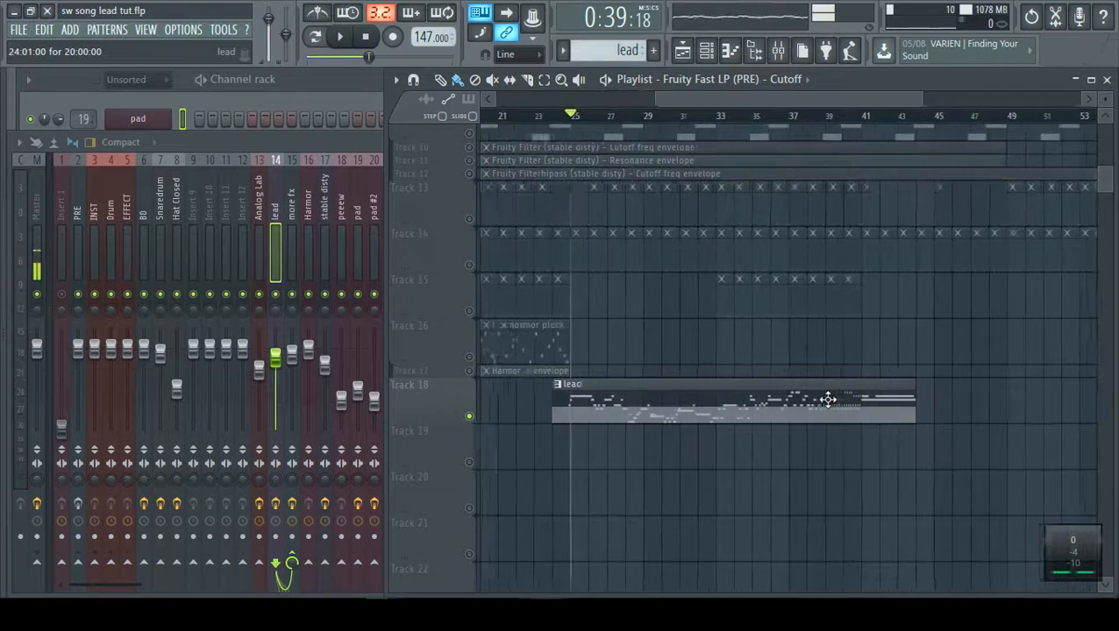
scroll(890, 399, "up", 3)
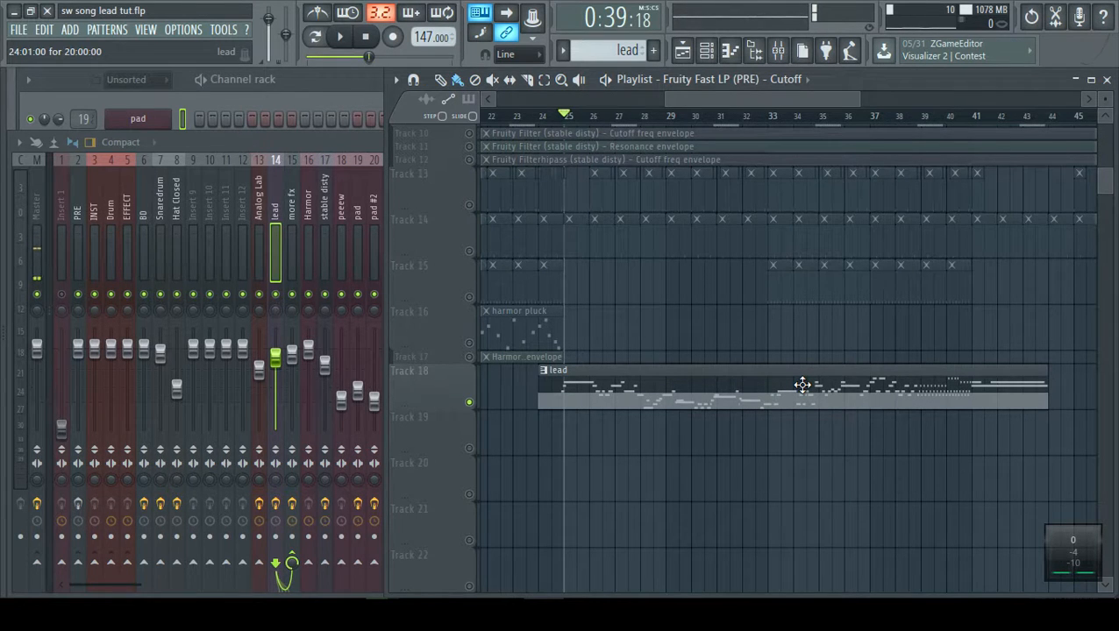
double_click(758, 384)
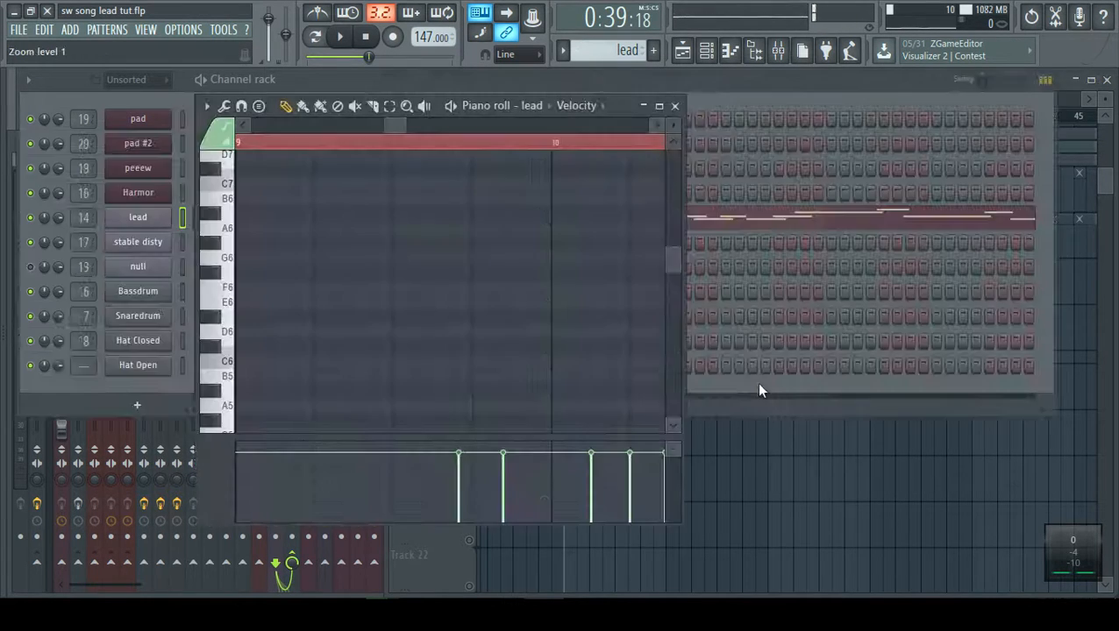
left_click(539, 84)
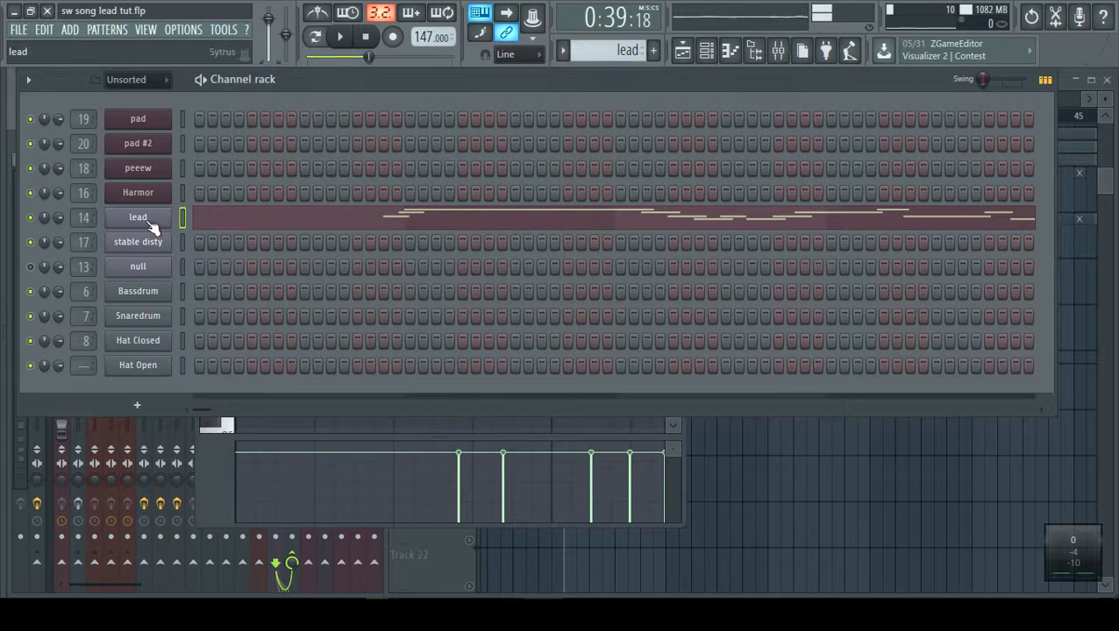
left_click(138, 217)
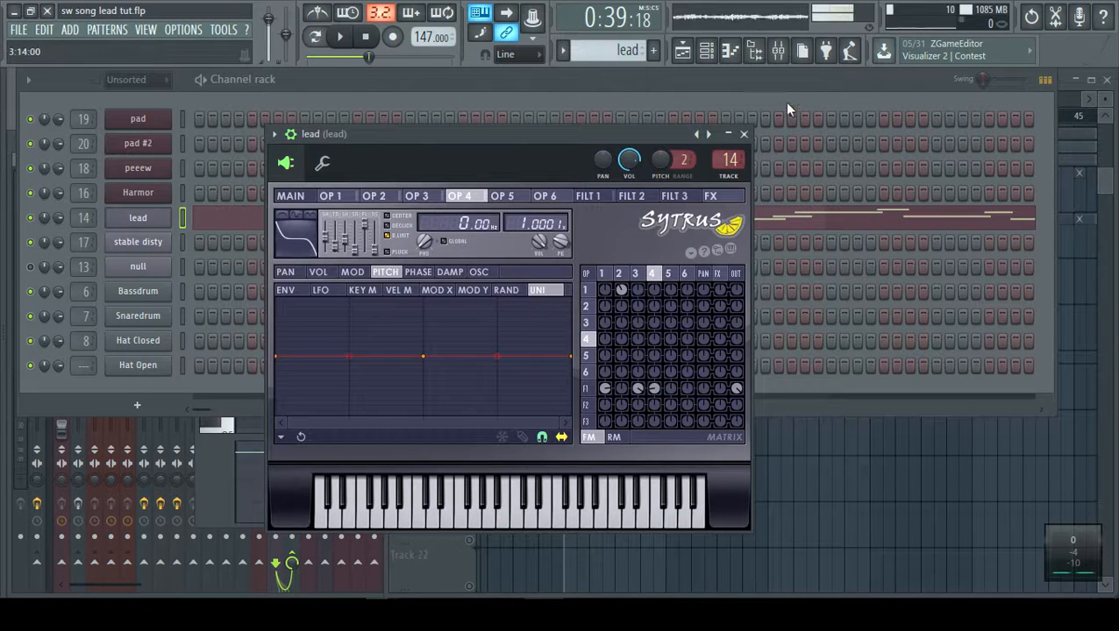
Compare the effect chains and routing of the lead and more fx mixer tracks.
left_click(777, 51)
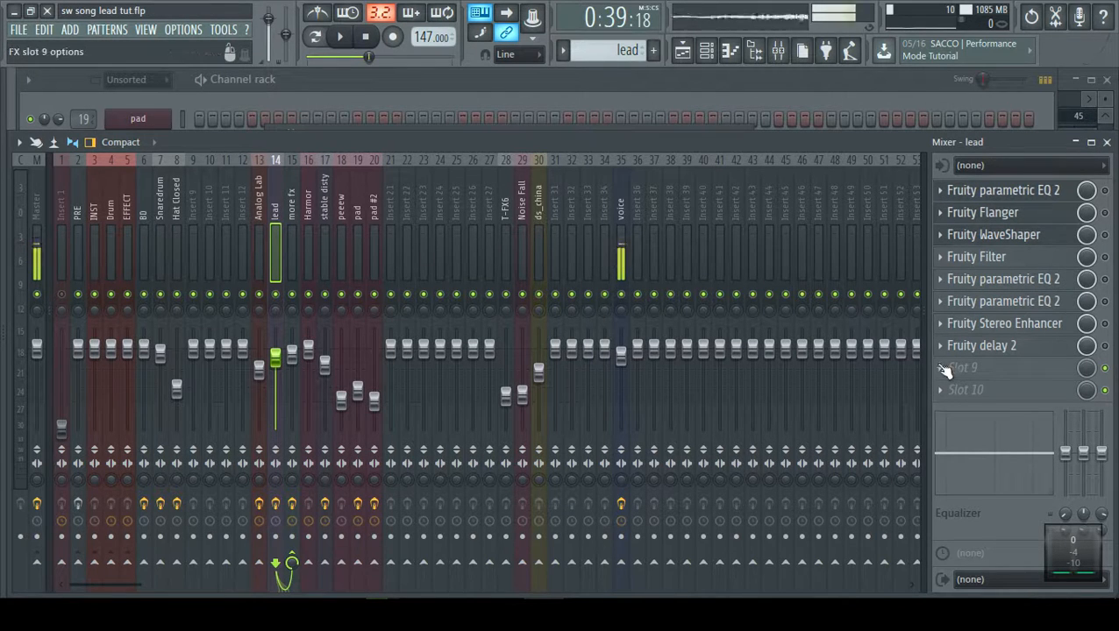
left_click(290, 210)
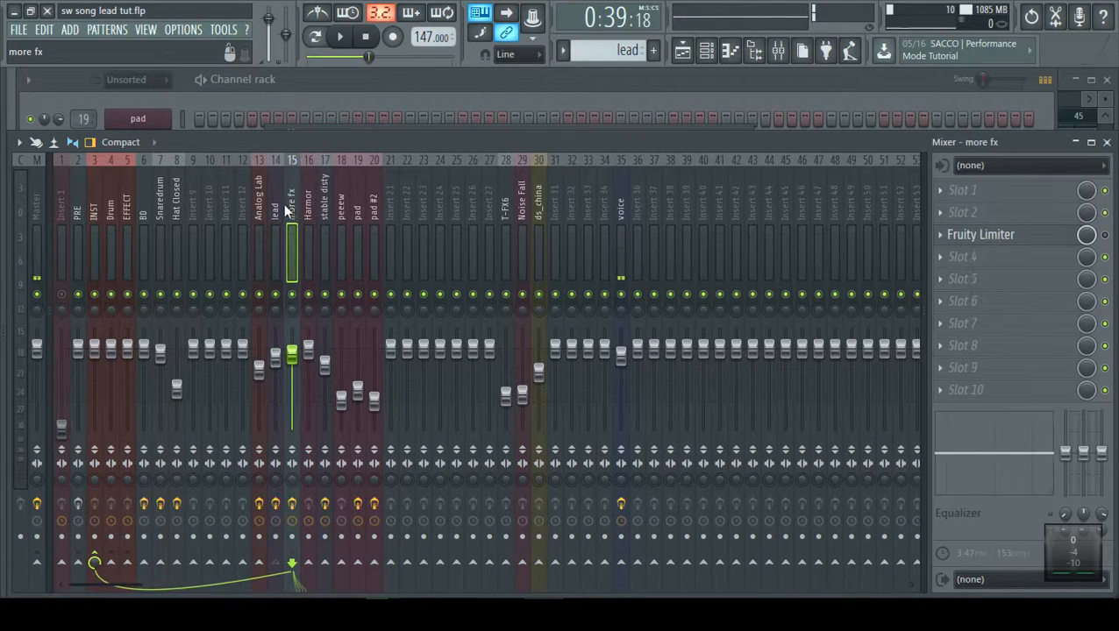
left_click(276, 210)
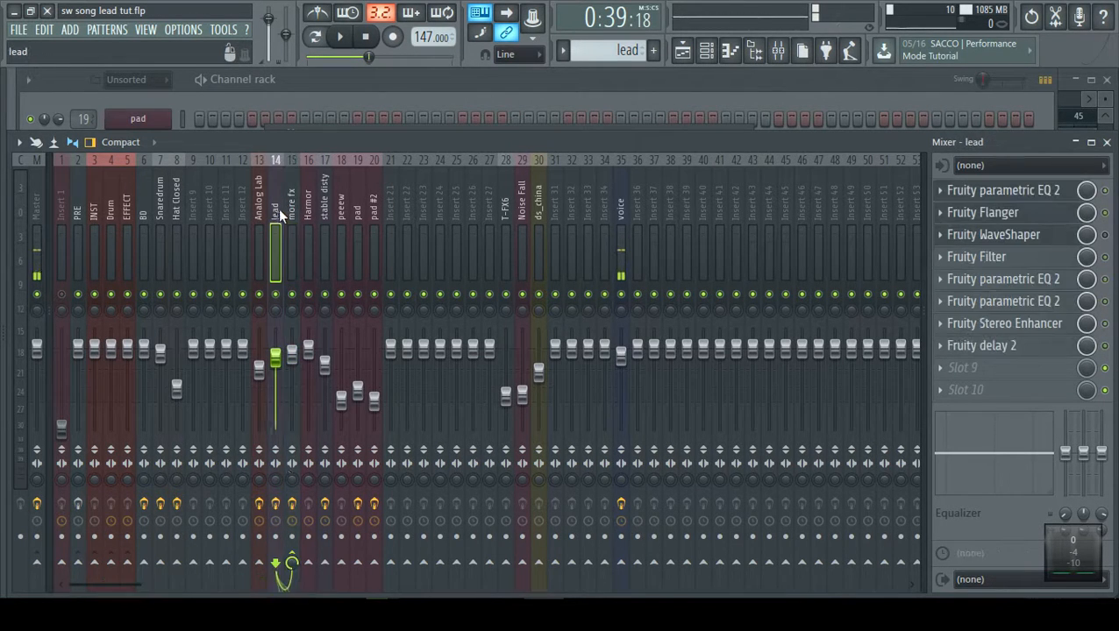
left_click(291, 215)
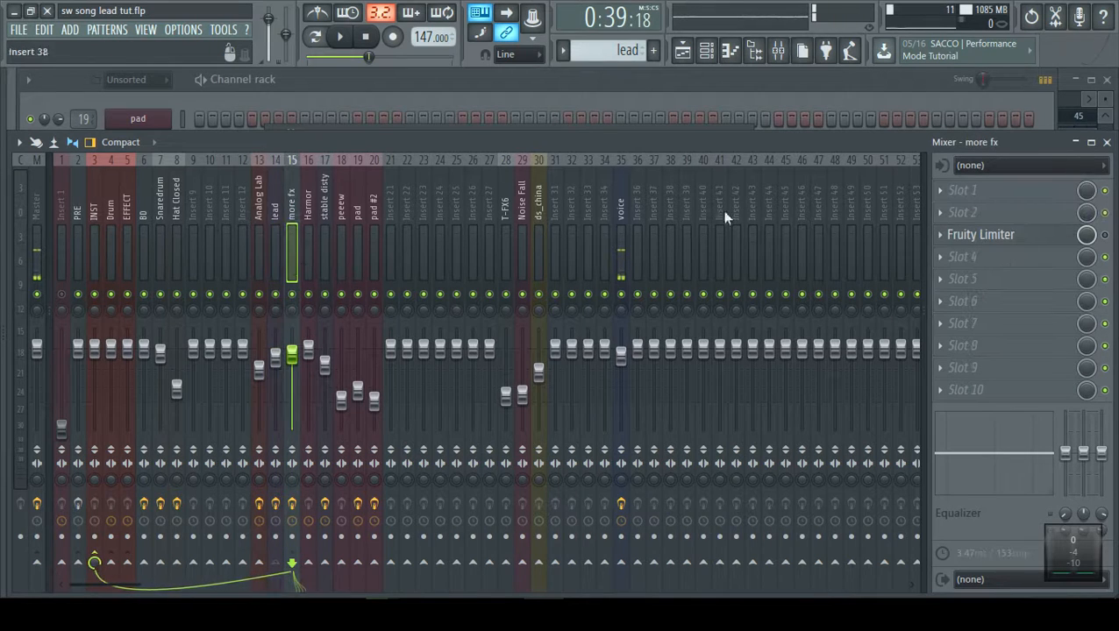
left_click(276, 202)
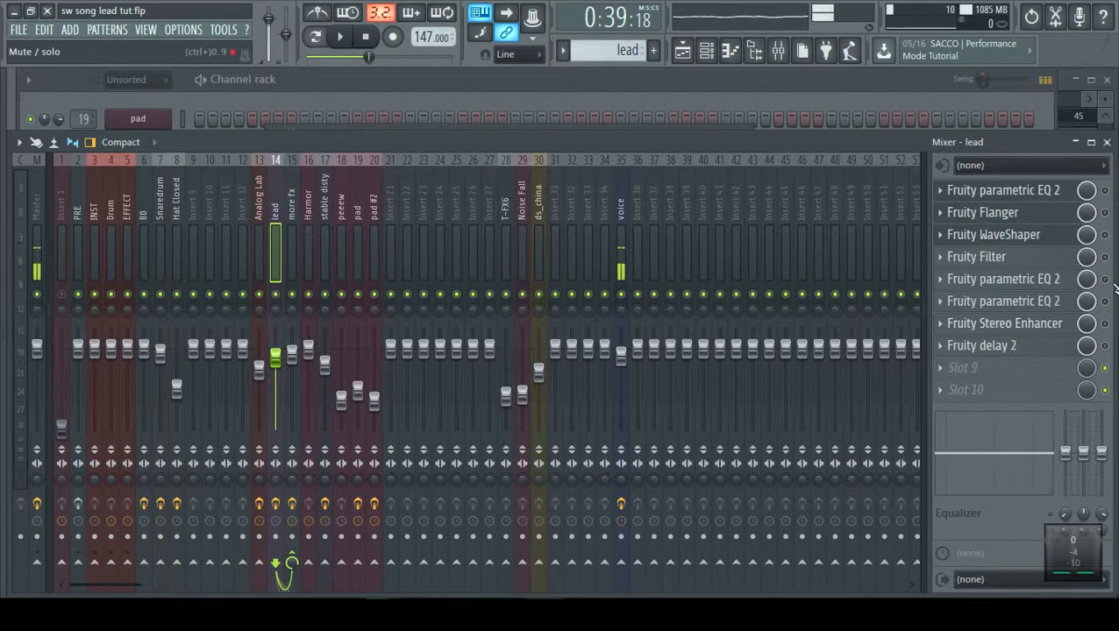
Return to the playlist, reopen the lead channel's Sytrus from its clip, and hide the plugin's detailed settings.
left_click(1058, 85)
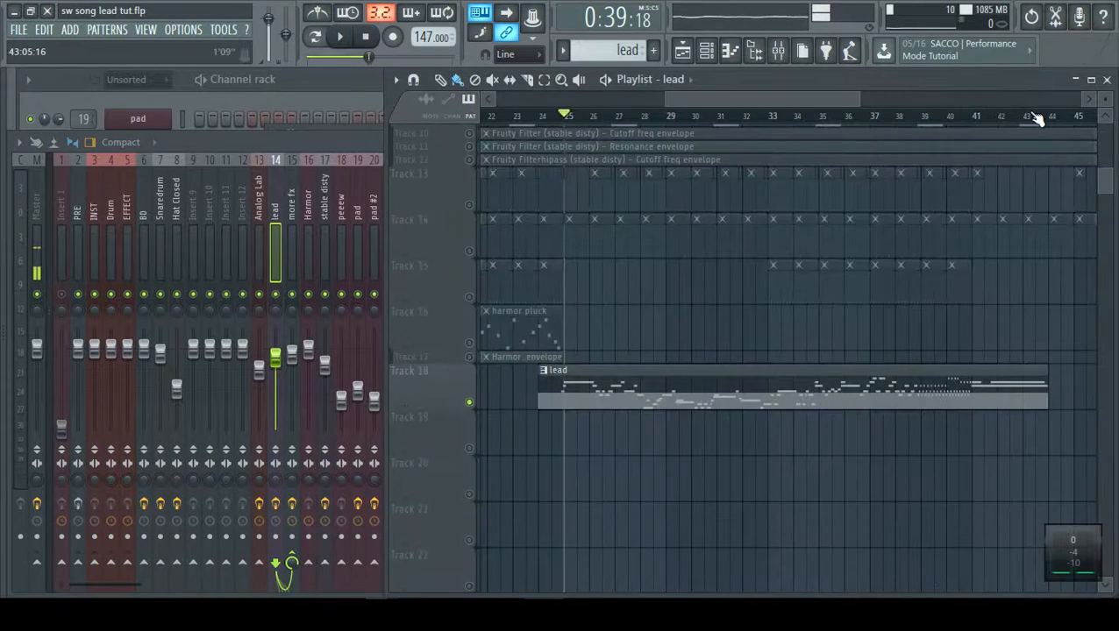
scroll(1034, 117, "down", 2)
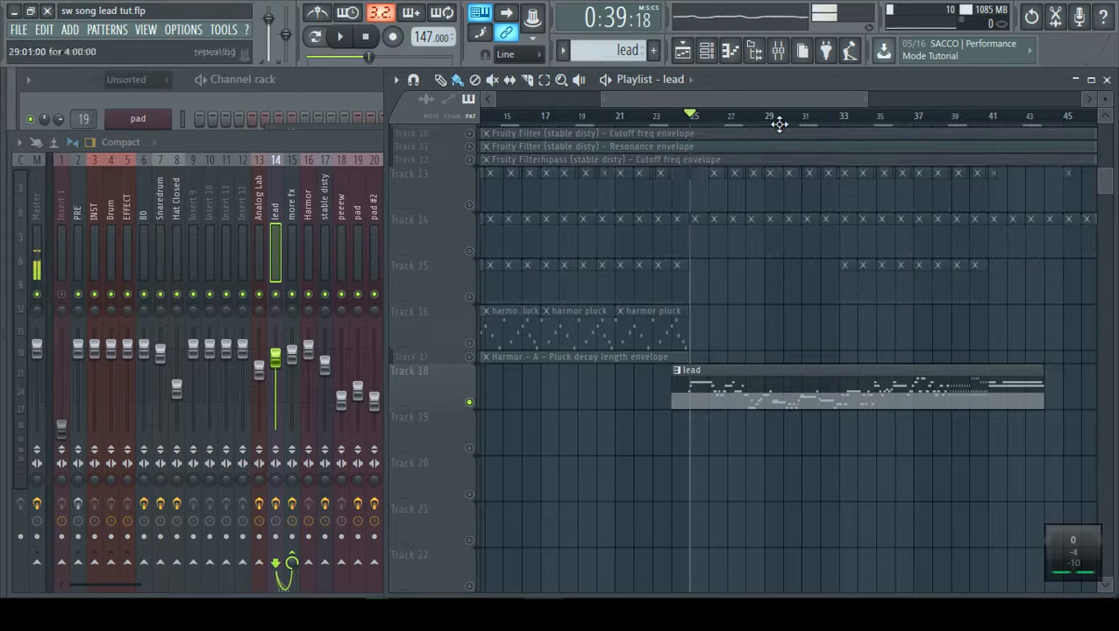
scroll(785, 114, "up", 2)
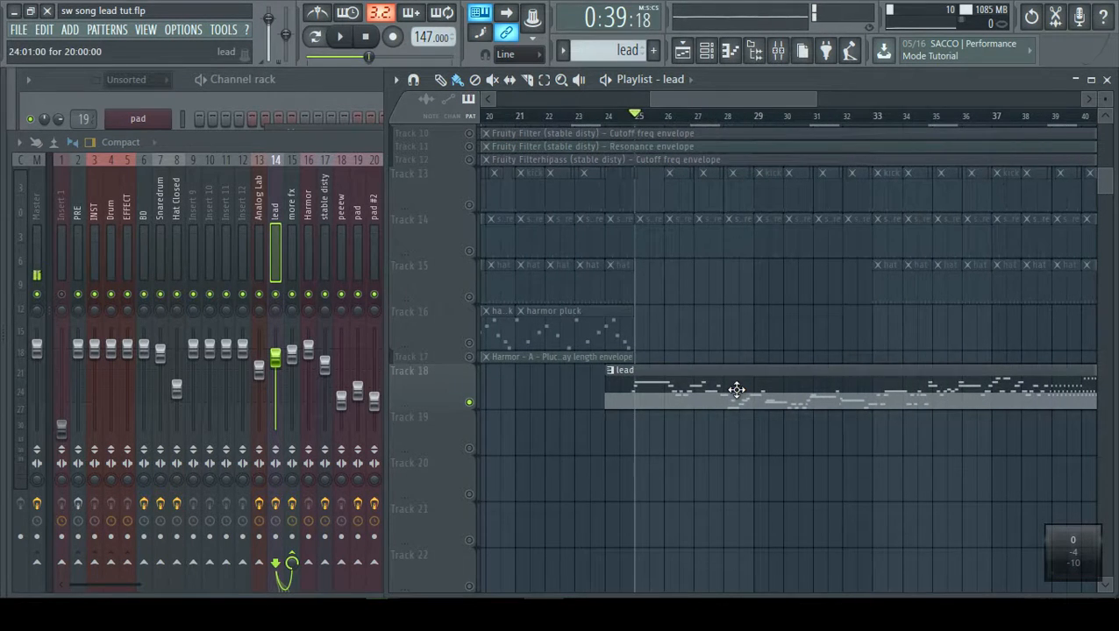
double_click(737, 390)
left_click(780, 95)
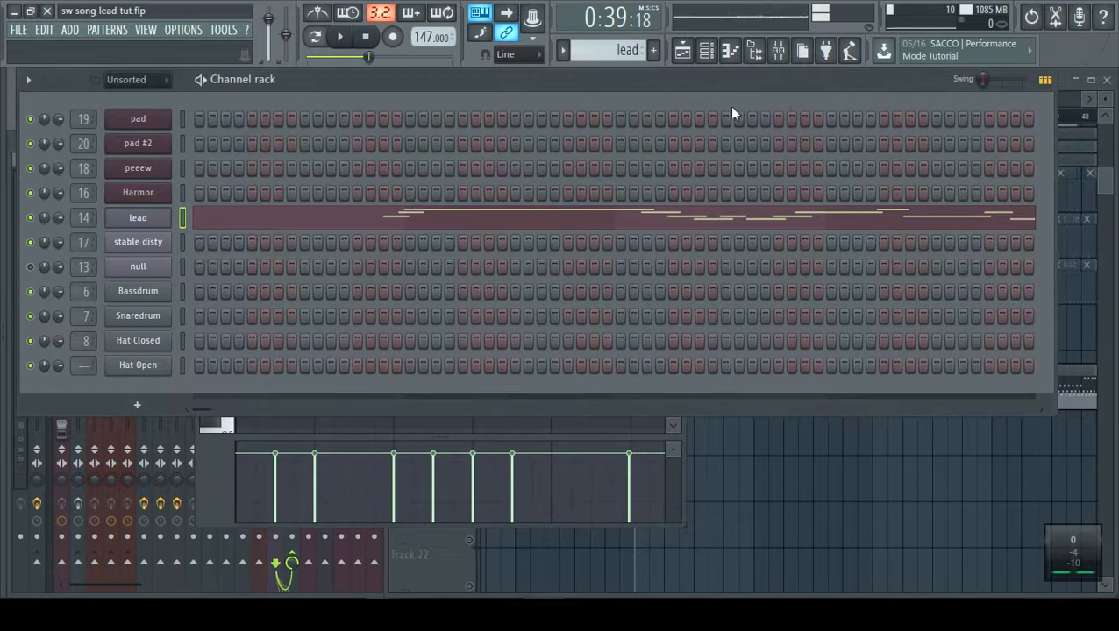
left_click(164, 226)
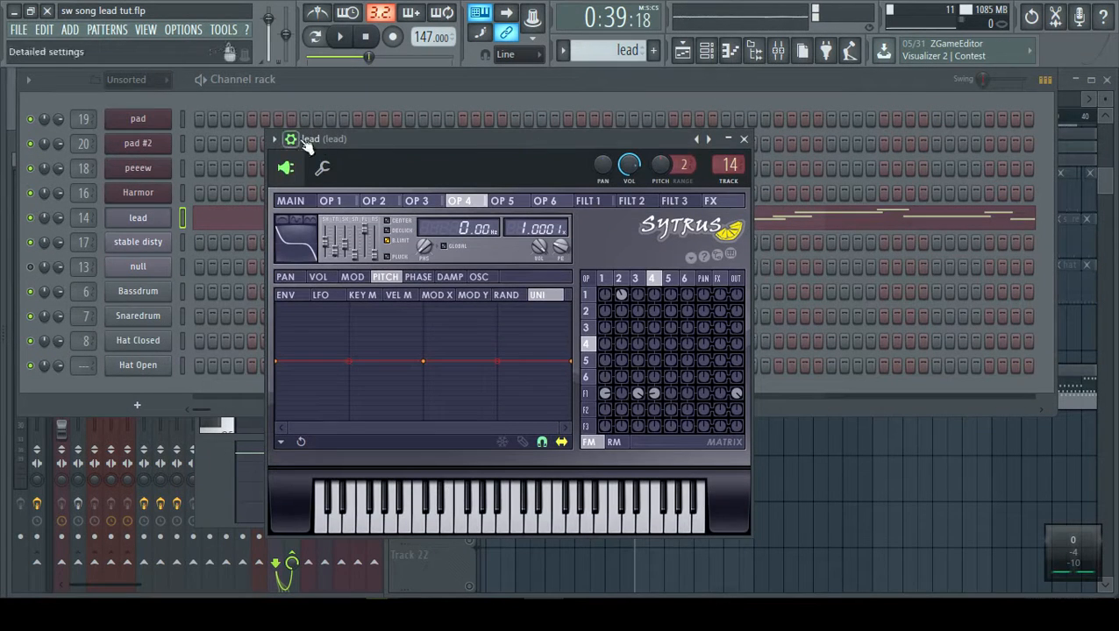
left_click(303, 142)
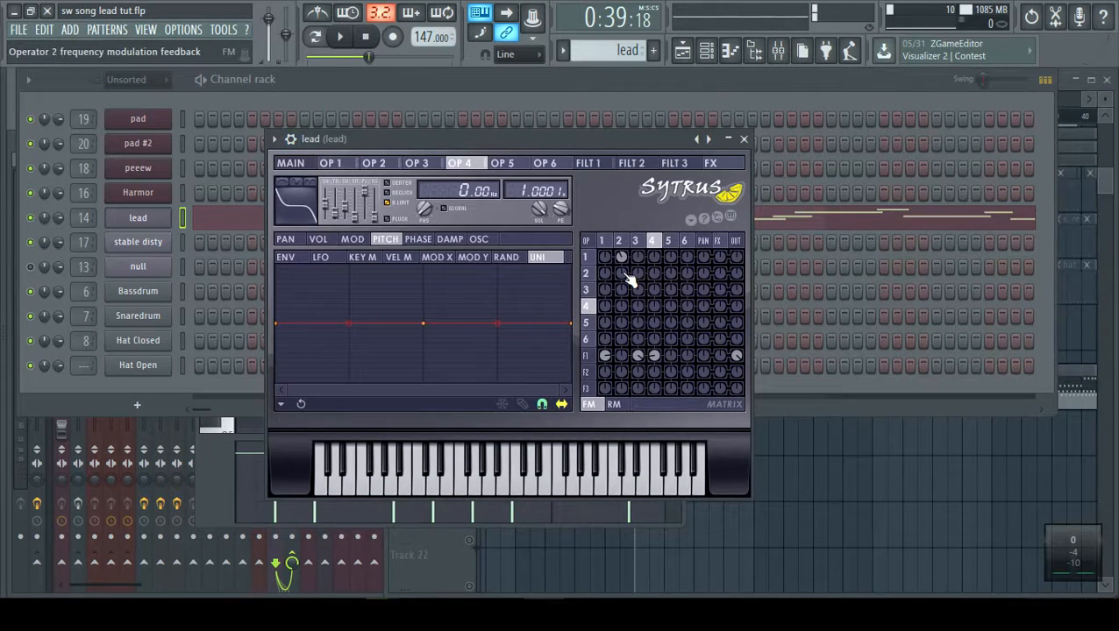
Examine operator 1's settings in Sytrus together with the unison section of the main settings.
left_click(602, 242)
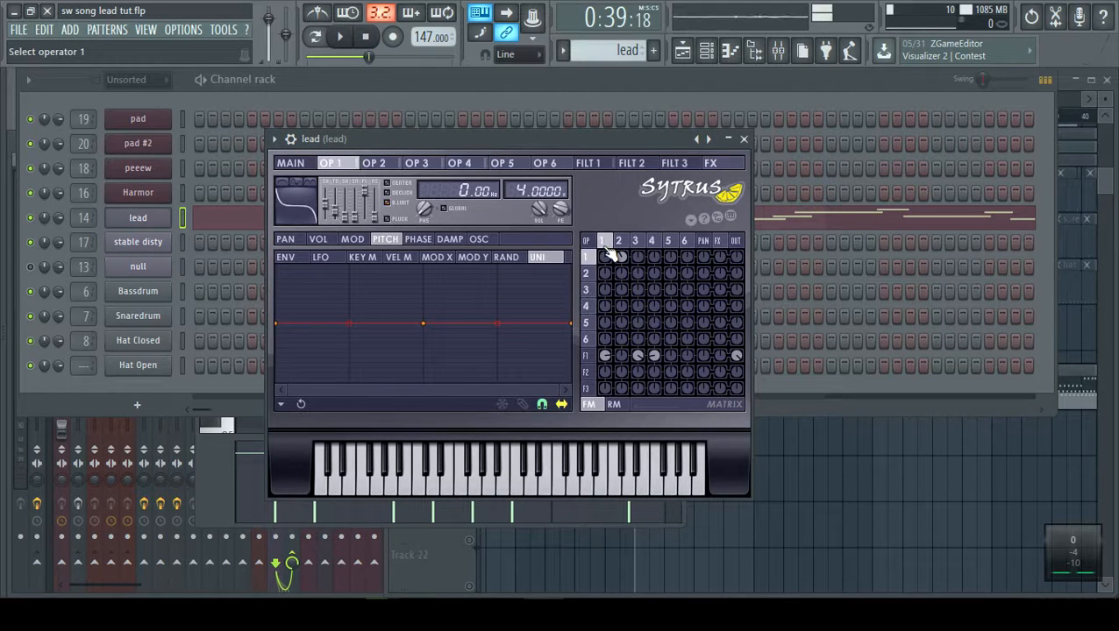
left_click(293, 166)
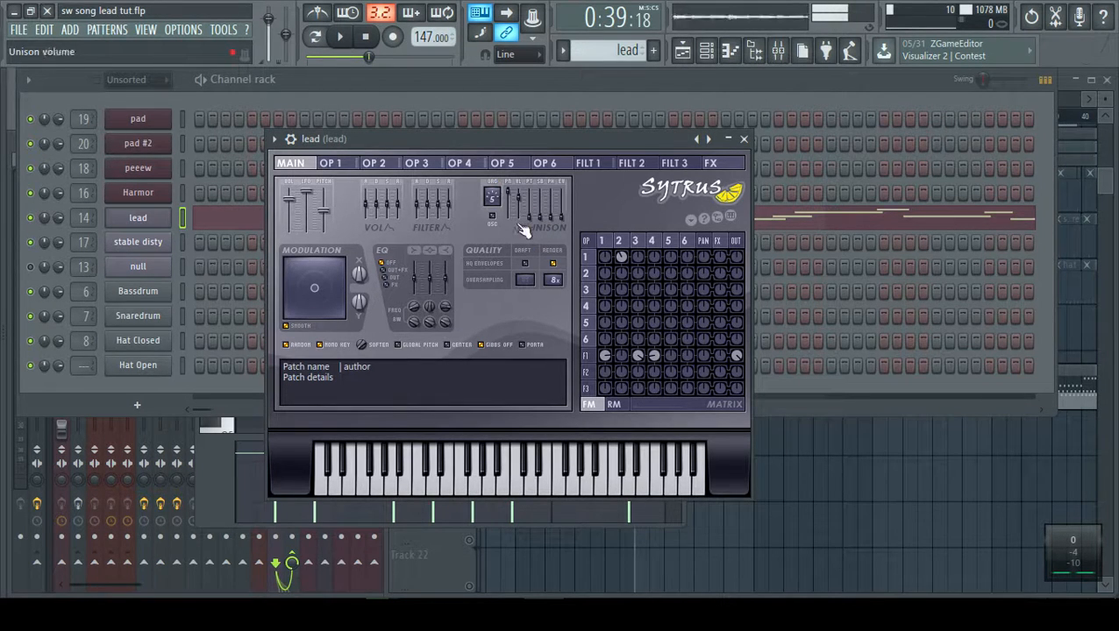
left_click(603, 244)
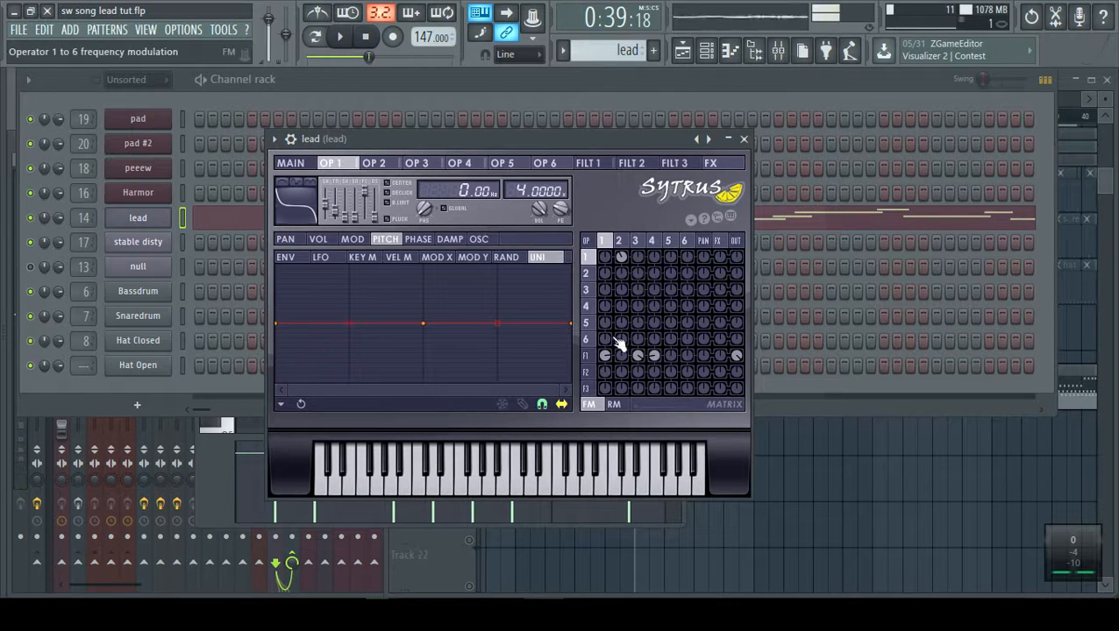
Compare the waveforms and frequency ratios of operators 1 and 2, and examine operator 1's matrix routing to filter 1.
left_click(618, 241)
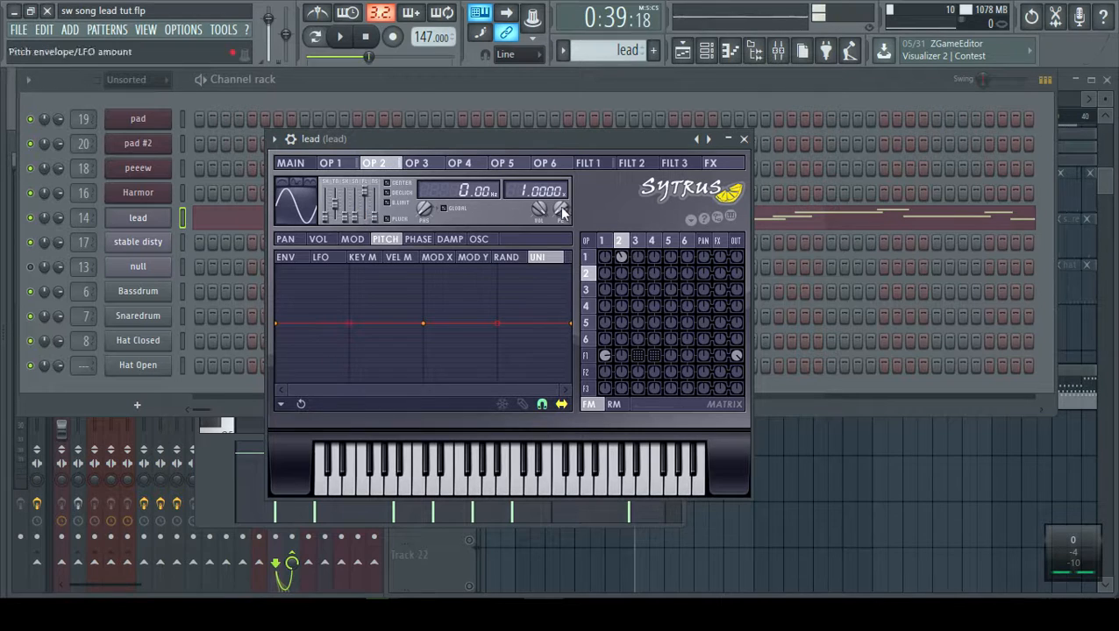
left_click(601, 240)
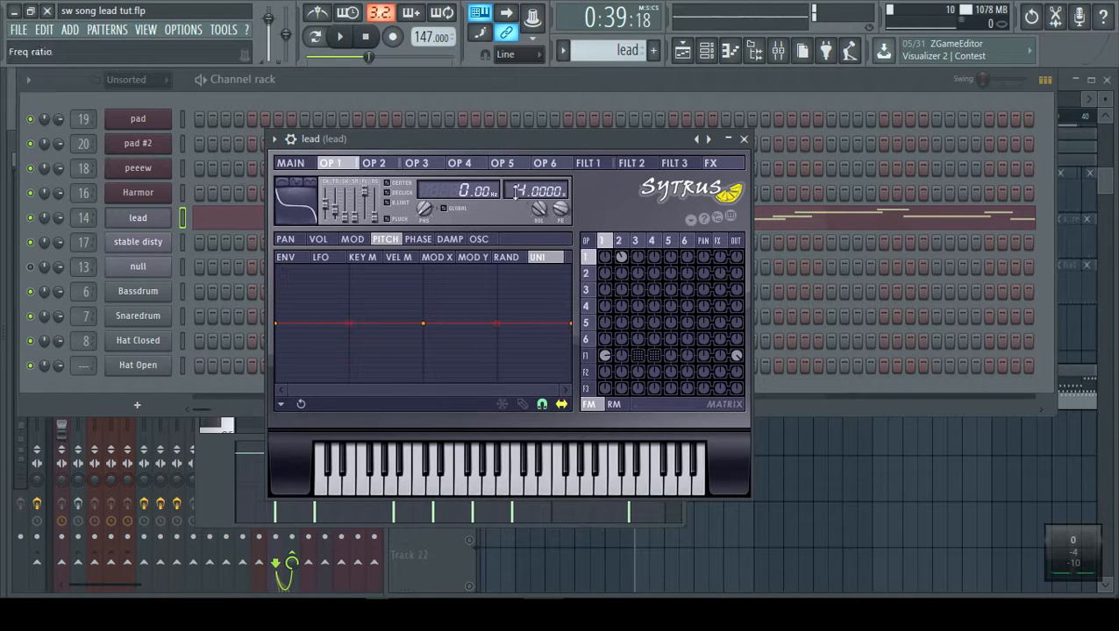
left_click(618, 241)
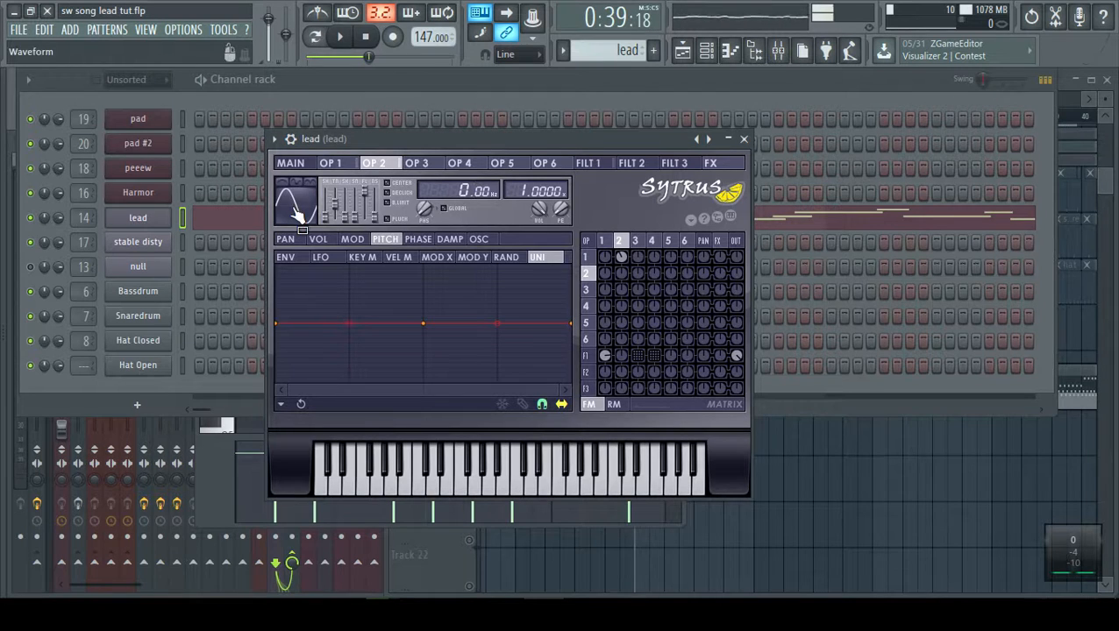
left_click(611, 244)
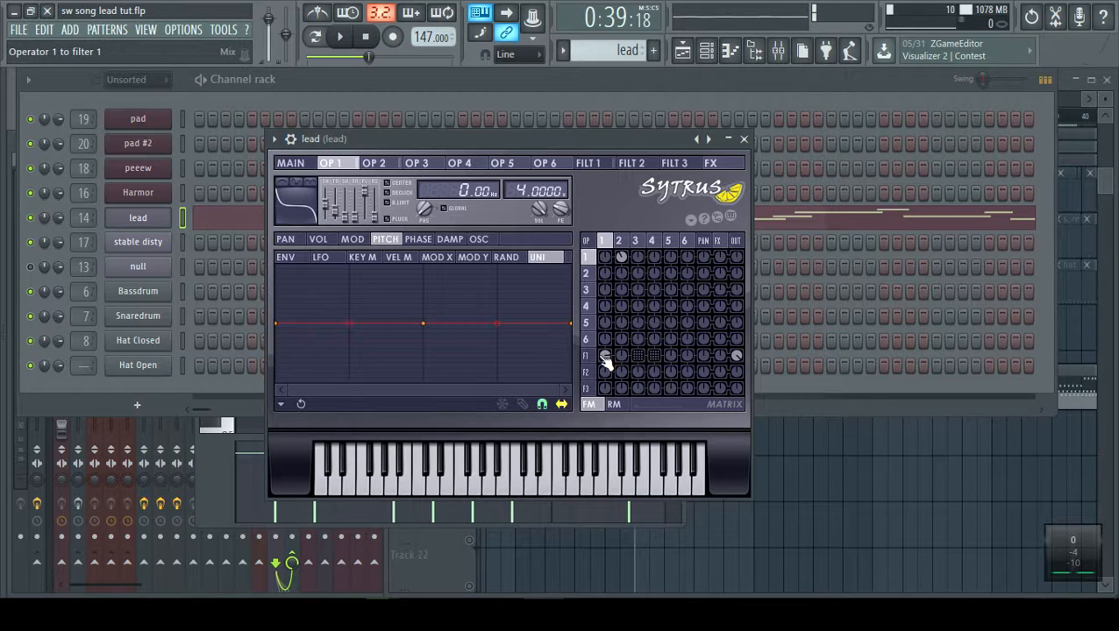
Examine operator 3's unison curves for pitch, volume and phase alongside the main unison settings.
left_click(640, 243)
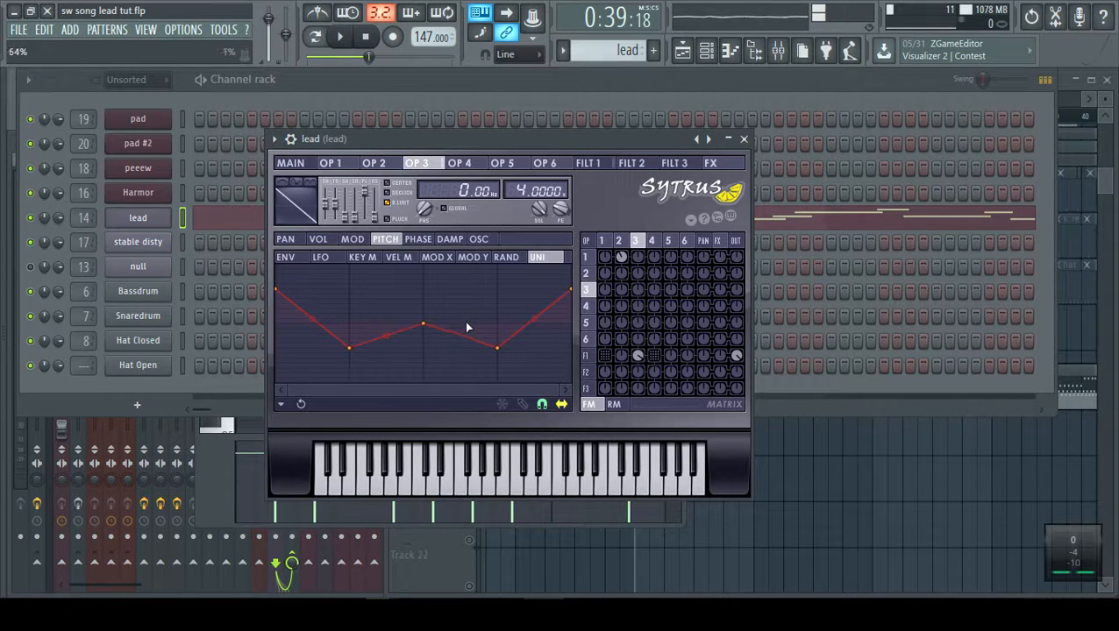
left_click(290, 163)
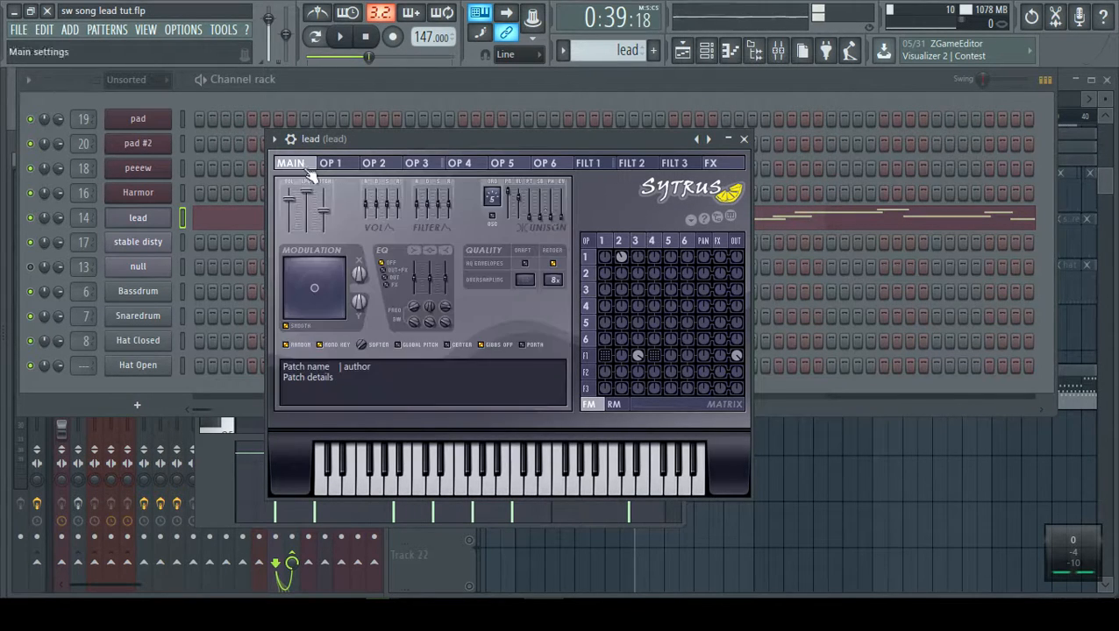
left_click(642, 246)
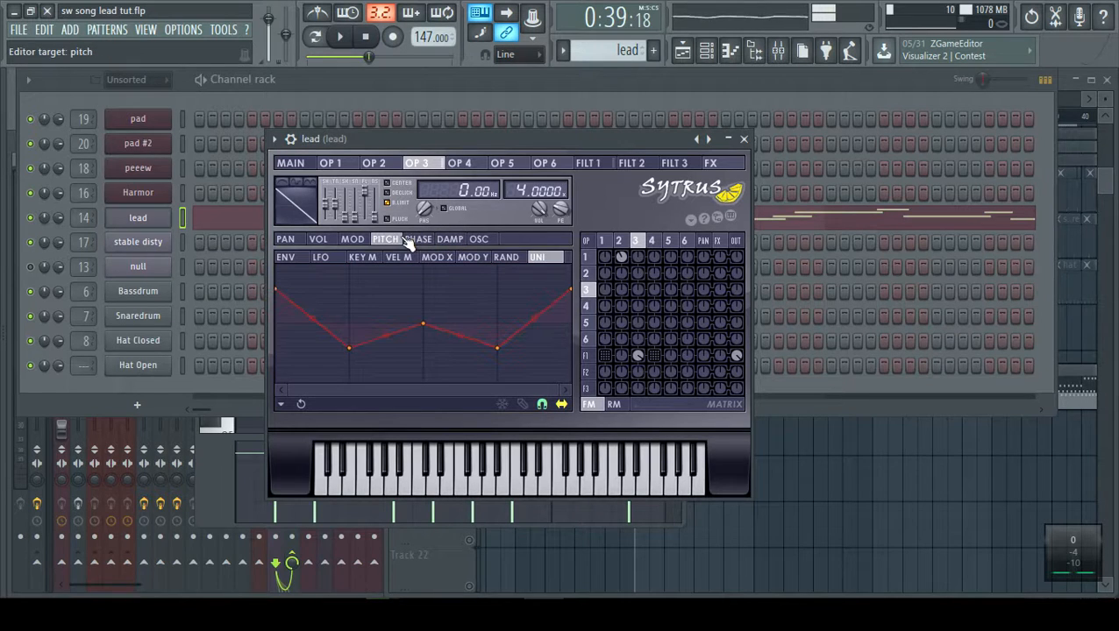
left_click(317, 239)
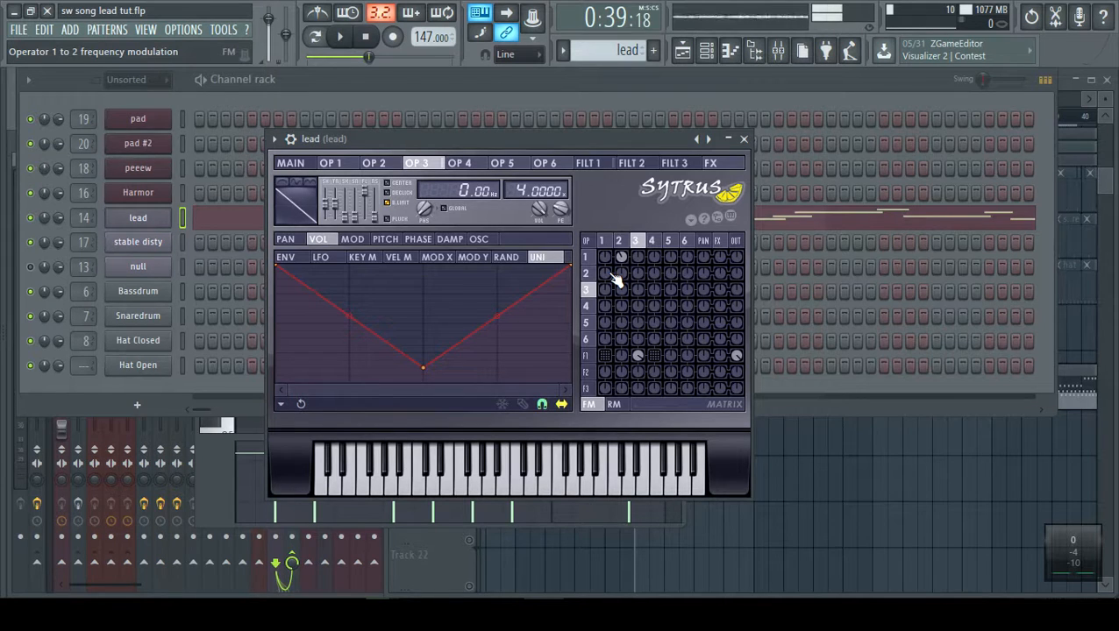
left_click(420, 240)
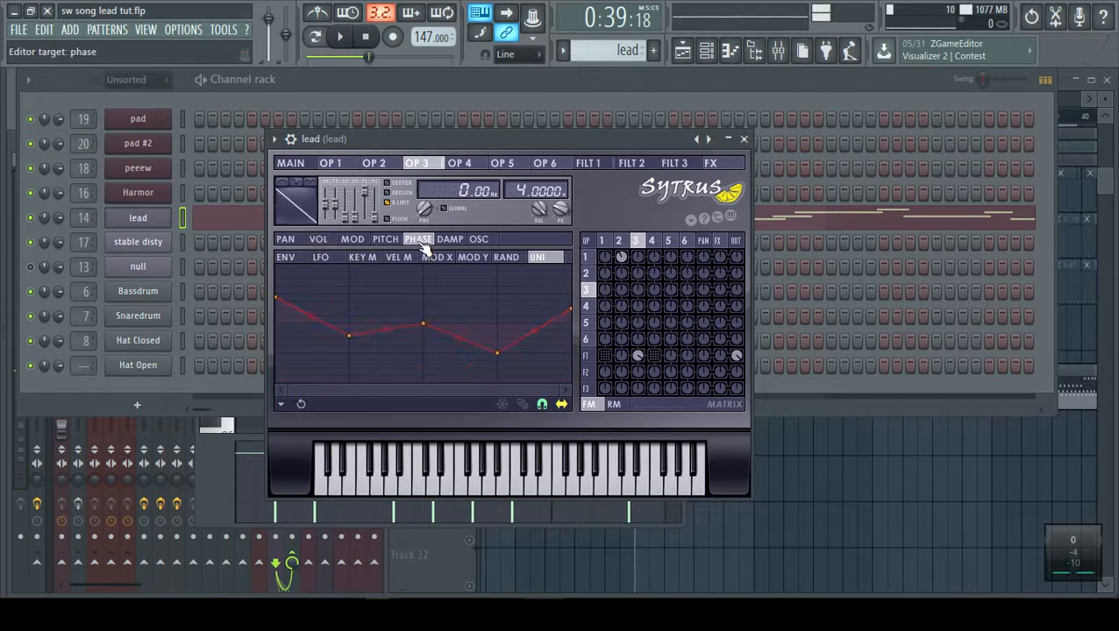
left_click(385, 239)
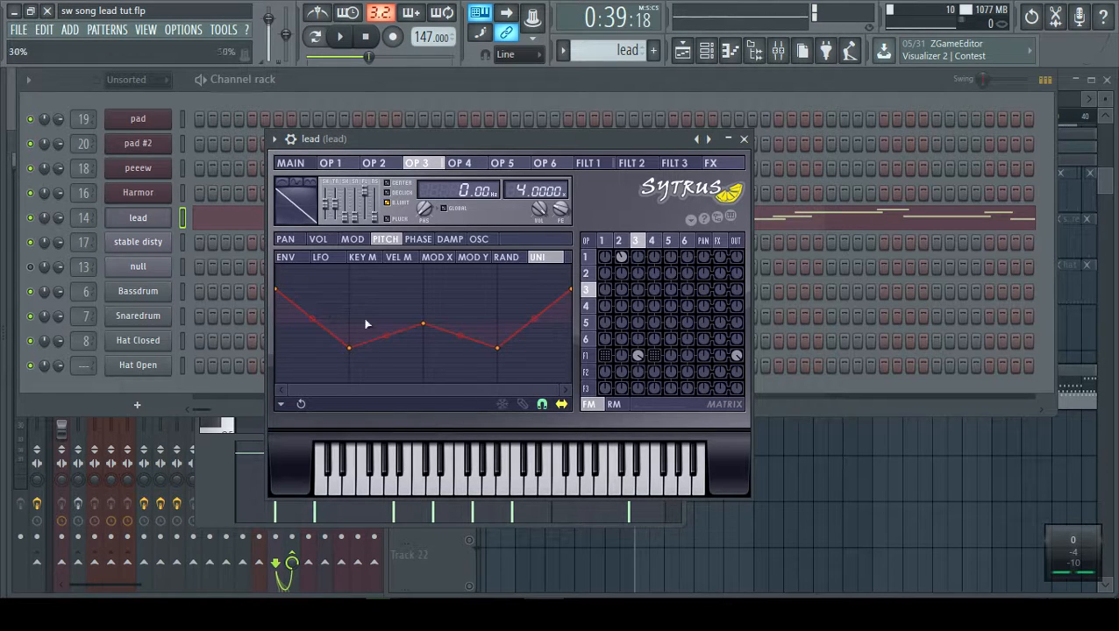
Unmute operator 1's send to filter 1 in the modulation matrix.
right_click(605, 354)
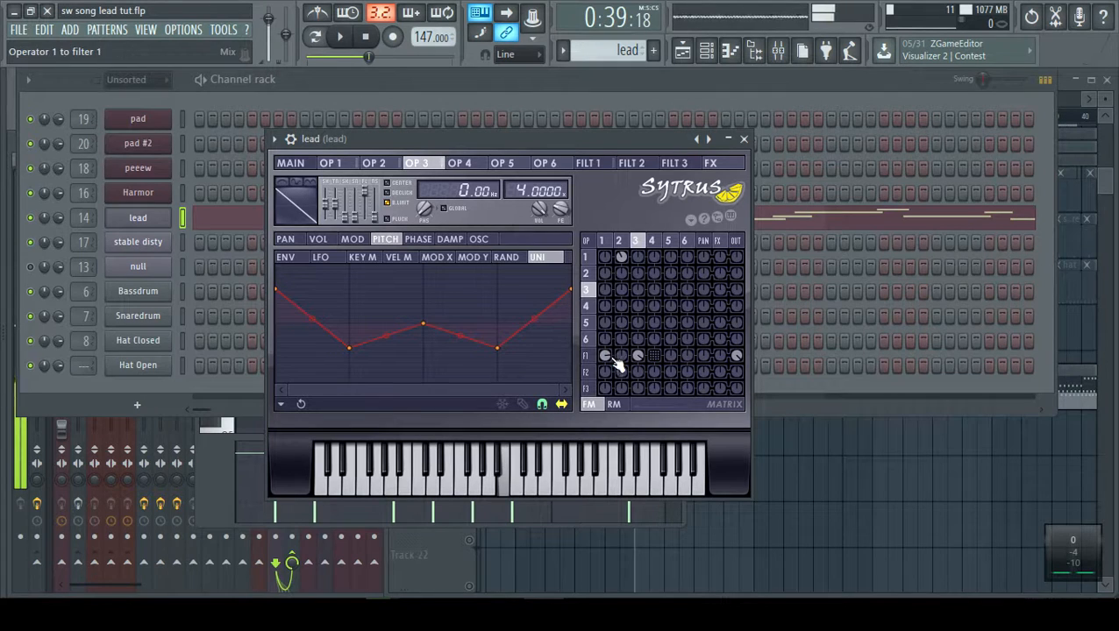
right_click(609, 358)
right_click(611, 359)
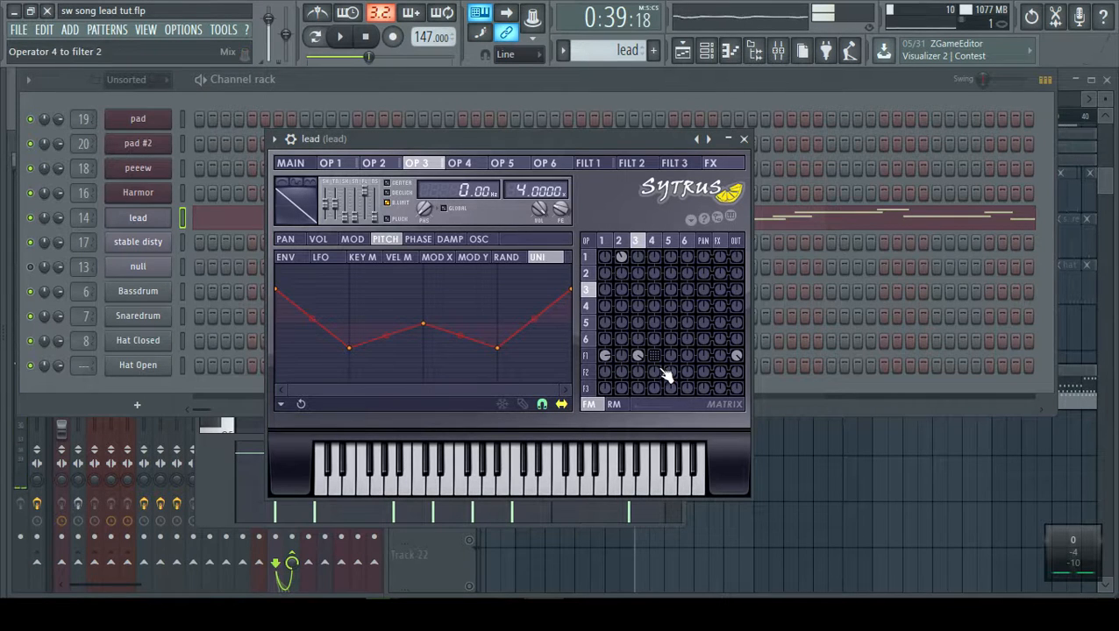
Examine operator 4's modulation targets and its pitch envelope.
left_click(661, 246)
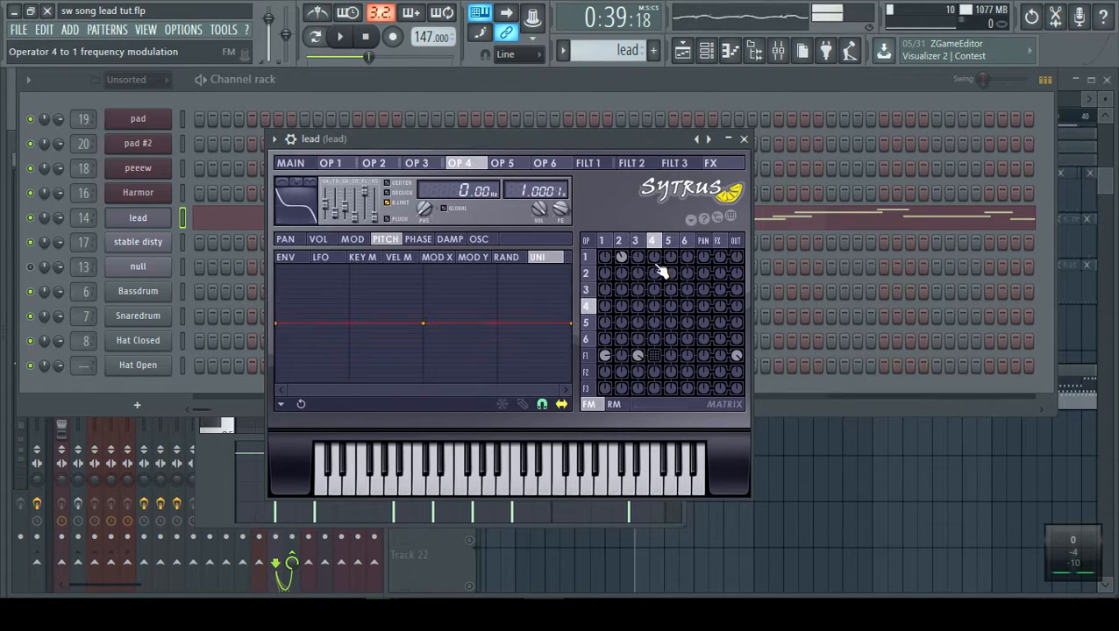
left_click(356, 239)
left_click(418, 240)
left_click(363, 257)
left_click(285, 257)
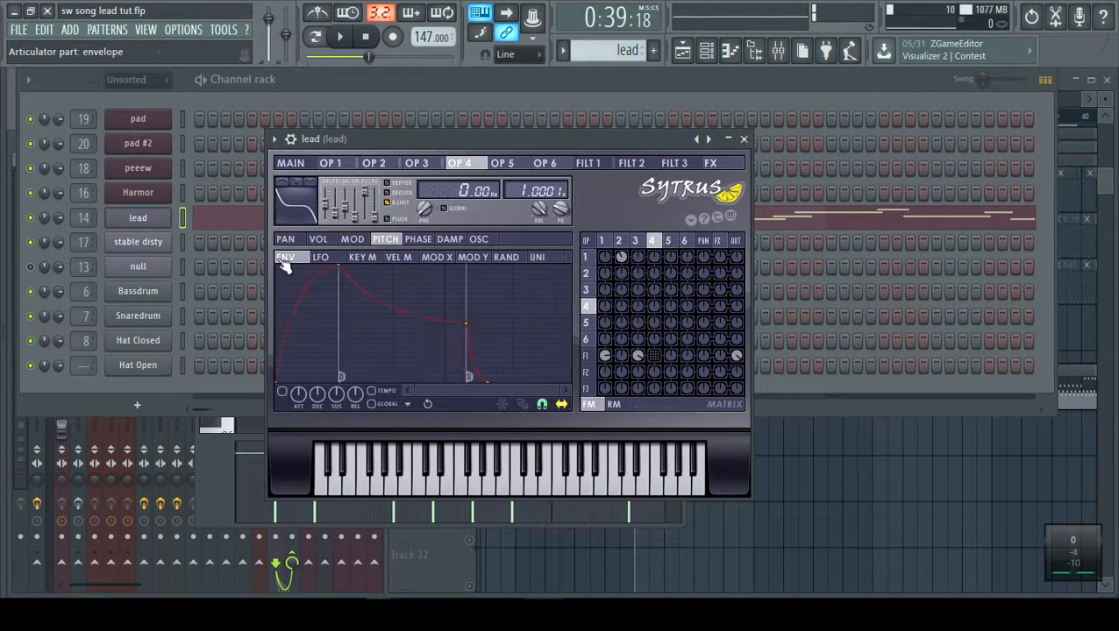
Examine operator 4's pitch, phase and volume modulation curves, including the phase unison mapping, random settings and volume envelope.
left_click(436, 257)
left_click(506, 257)
left_click(419, 239)
left_click(536, 257)
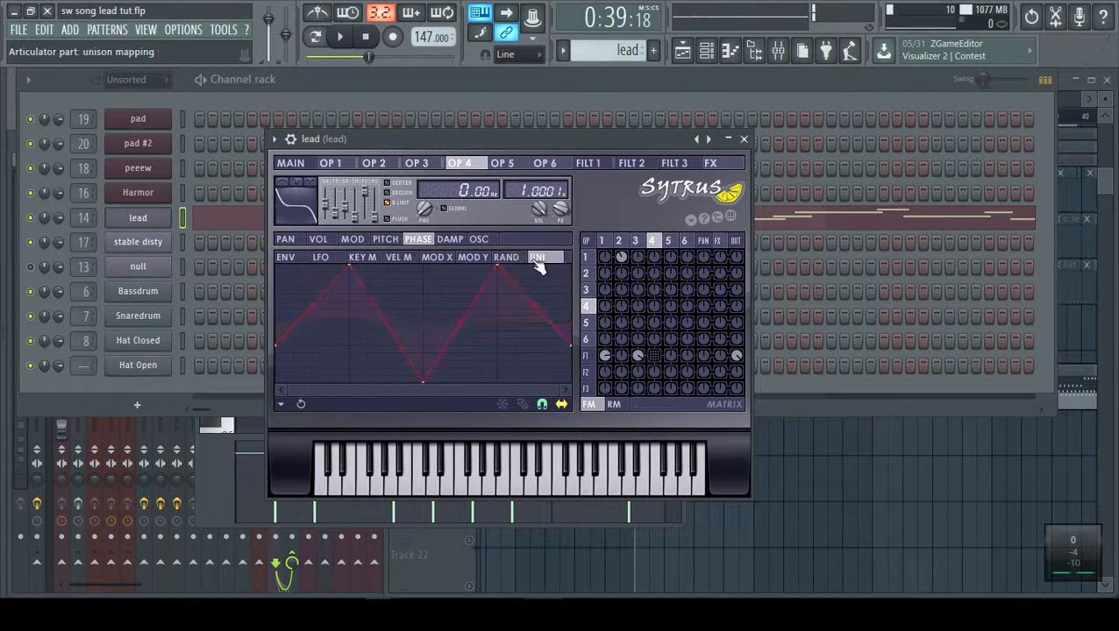
left_click(362, 257)
left_click(285, 257)
left_click(399, 257)
left_click(506, 257)
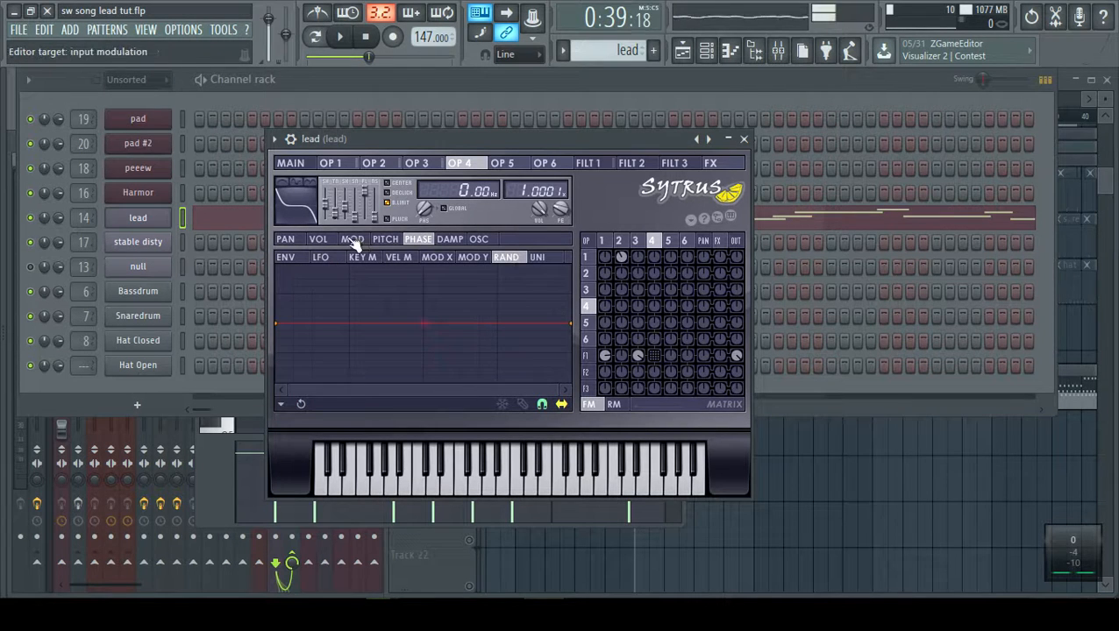
left_click(318, 239)
left_click(285, 256)
left_click(537, 257)
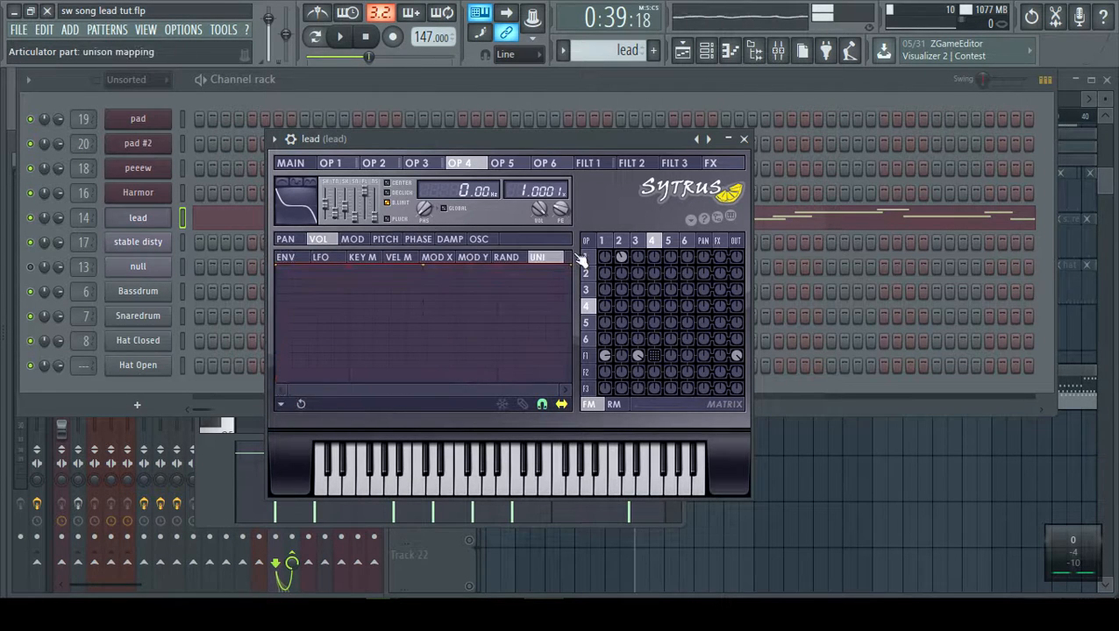
left_click(294, 258)
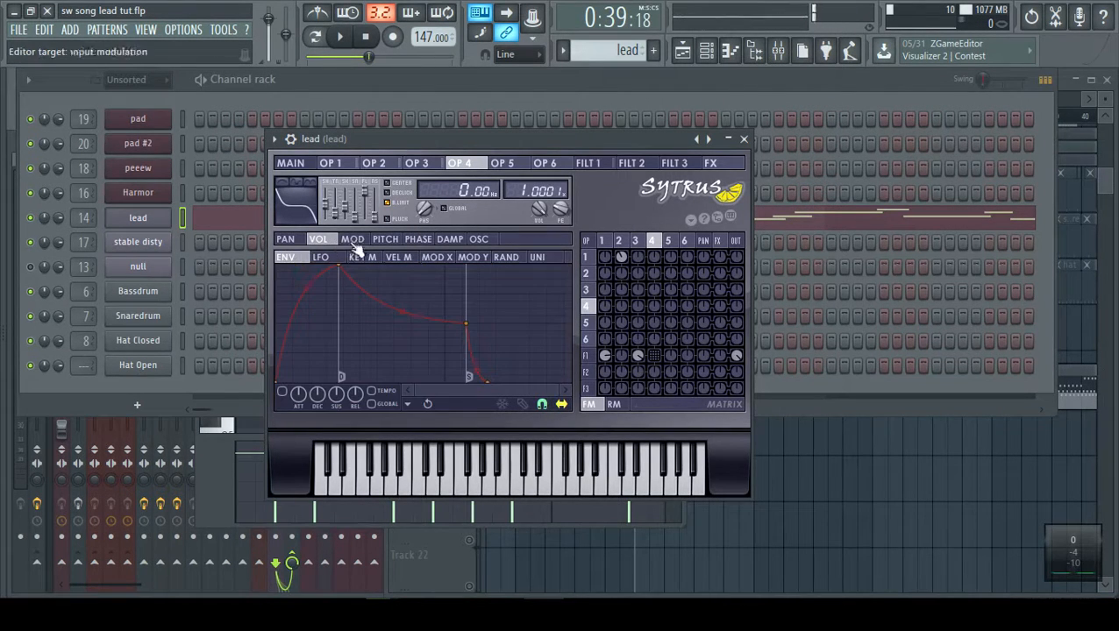
Unmute operator 4's send to filter 1, mute the sends of operators 3 and 1, and play a test note.
middle_click(654, 356)
middle_click(638, 356)
middle_click(605, 357)
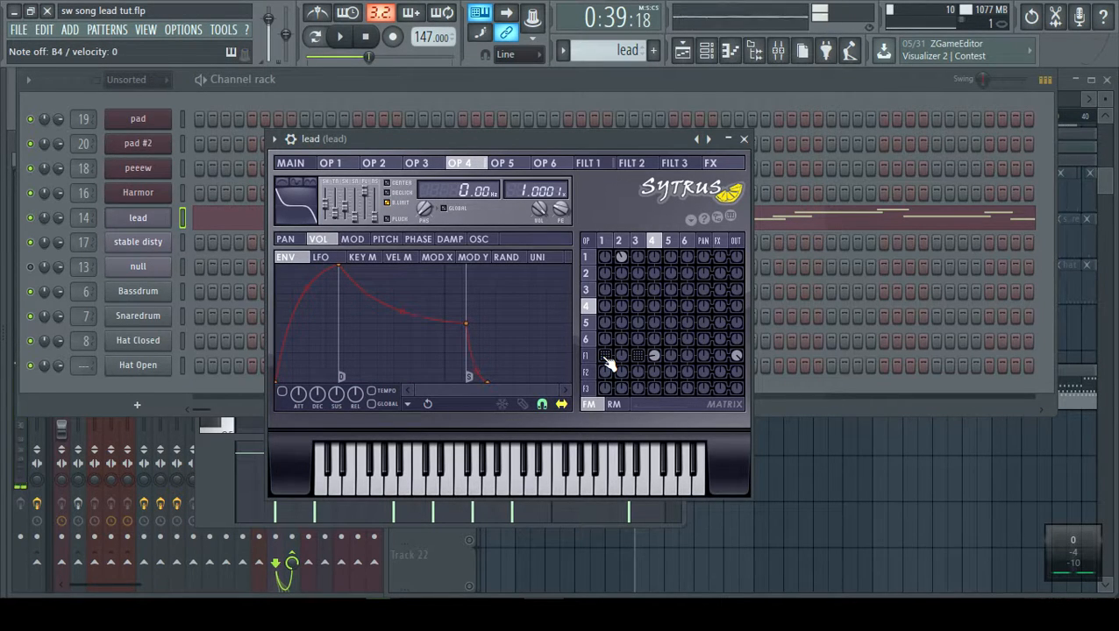
key("m")
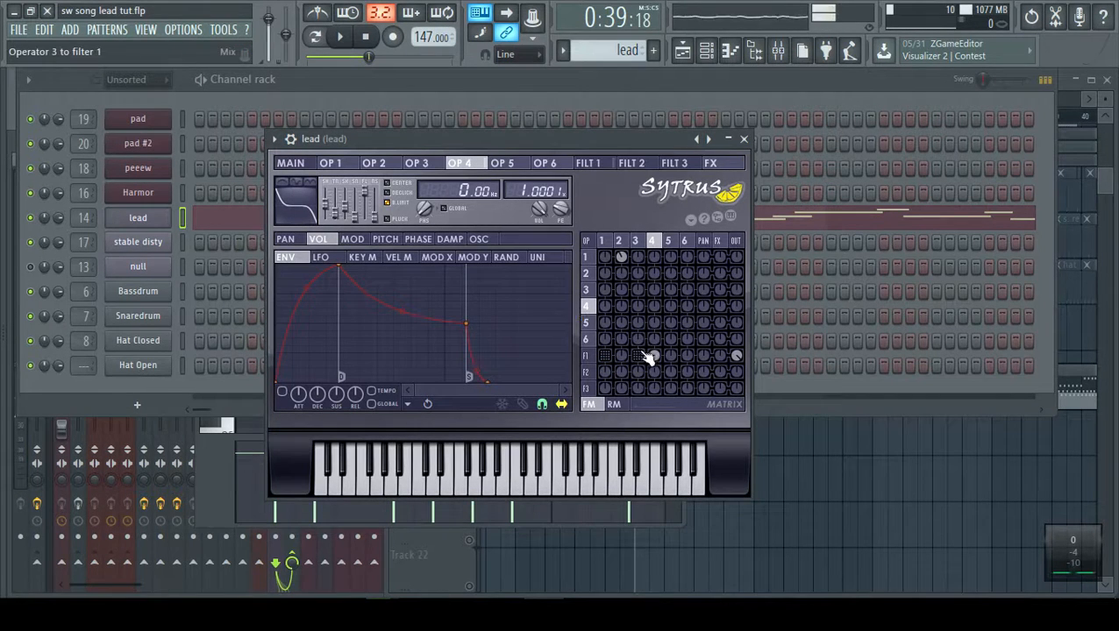
Unmute the sends of operators 1 and 3 to filter 1, show filter 1's settings and play C5 test notes.
left_click(593, 359)
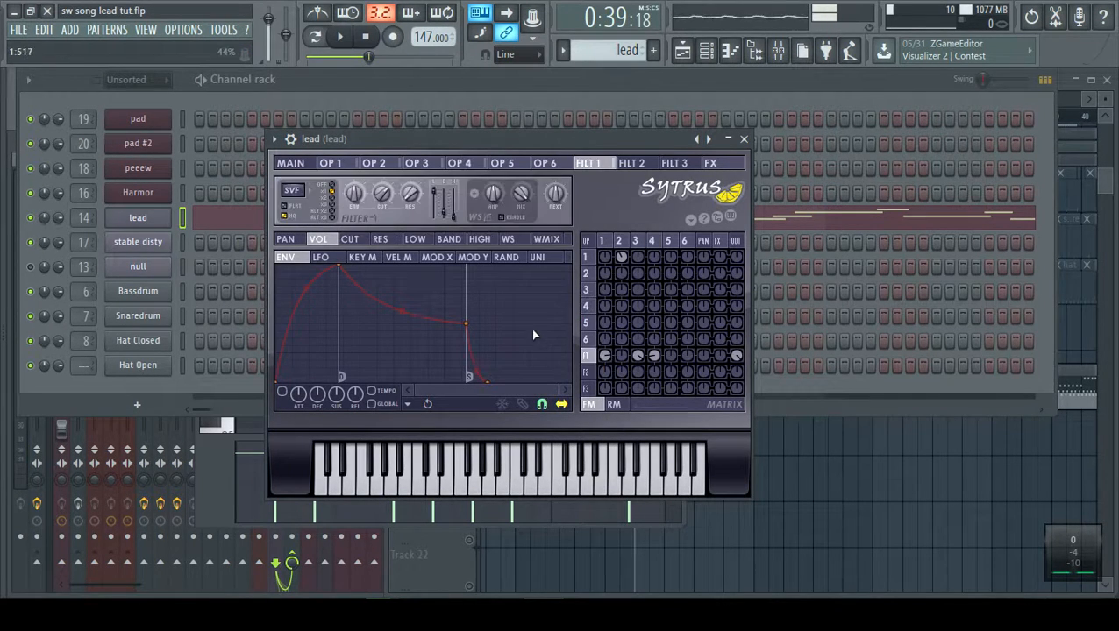
key("comma")
key("comma")
key("comma")
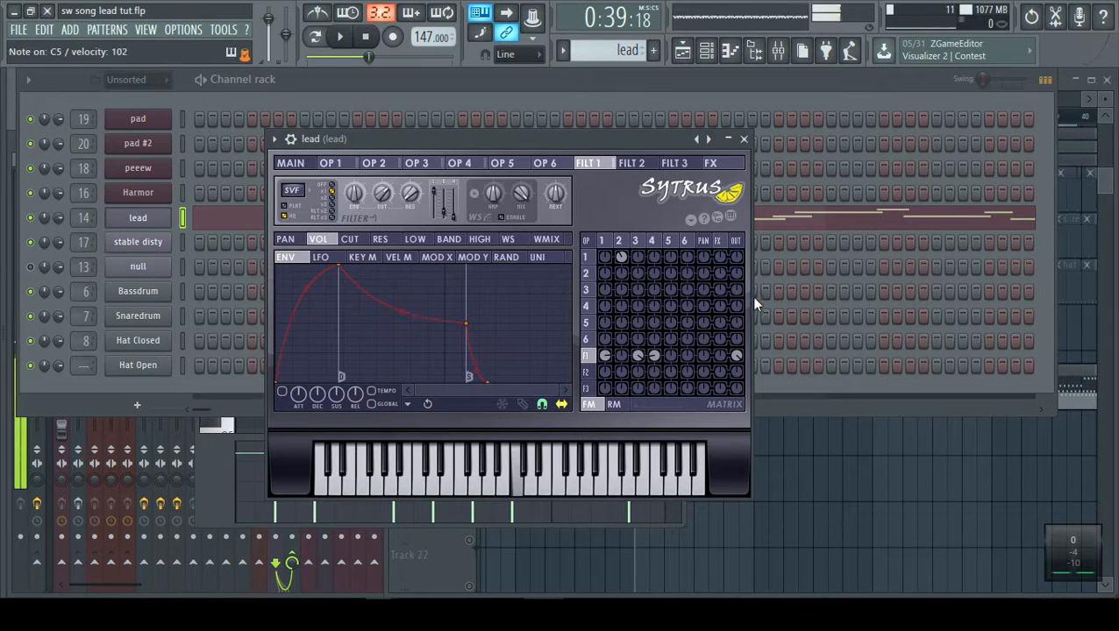
Examine filter 1's cutoff envelope and compare it with the main settings page.
left_click(351, 240)
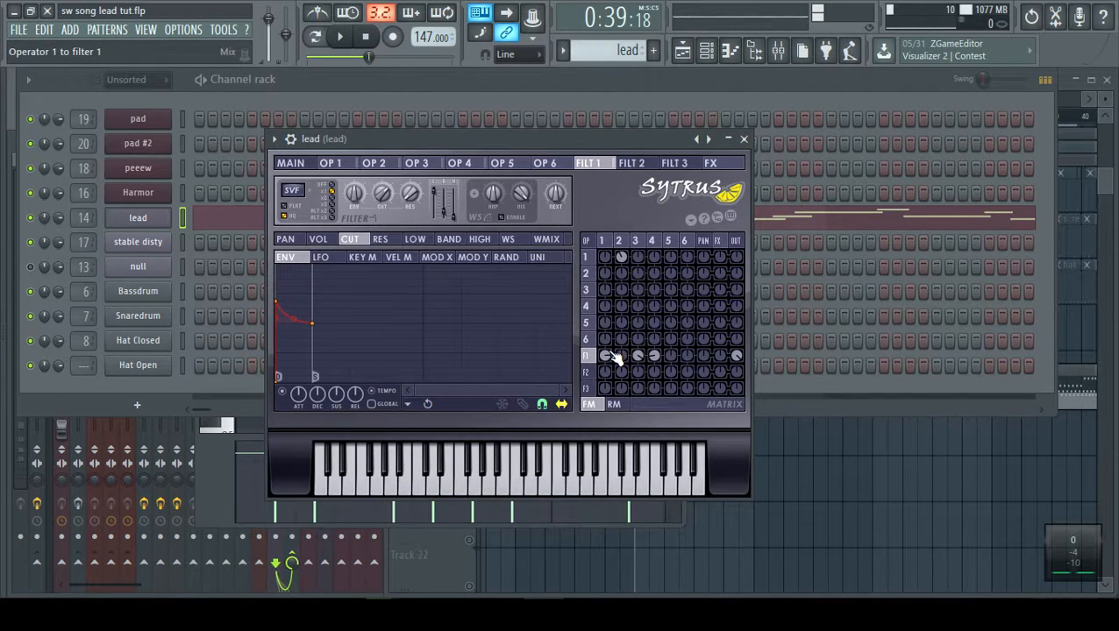
left_click(291, 164)
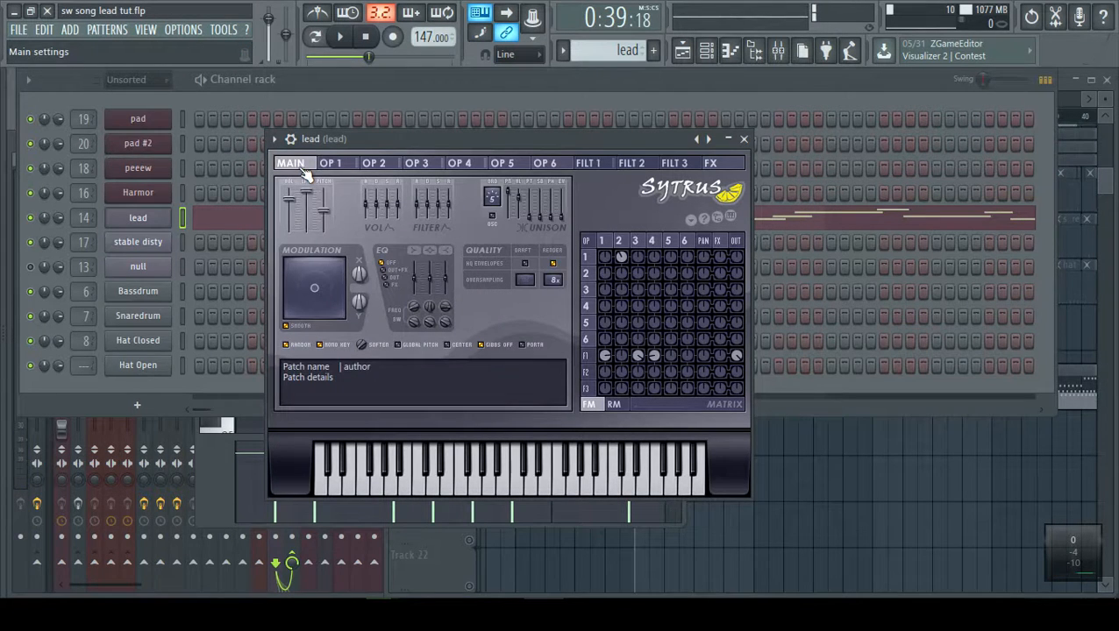
left_click(588, 163)
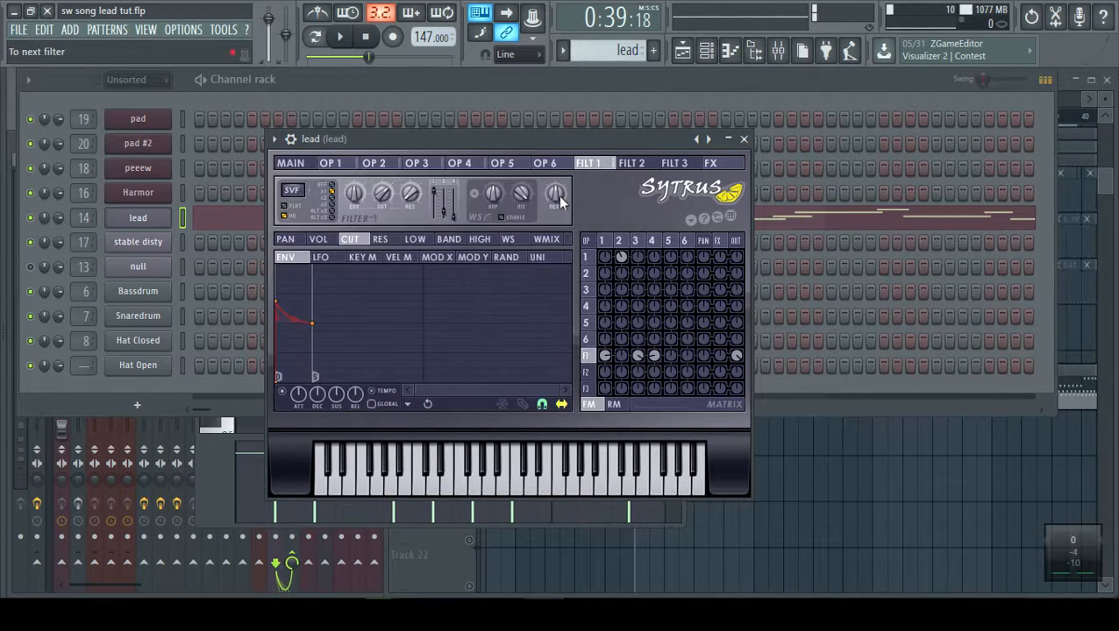
Open the first parametric EQ on the lead mixer track, collapse its detailed settings and play test notes.
left_click(778, 50)
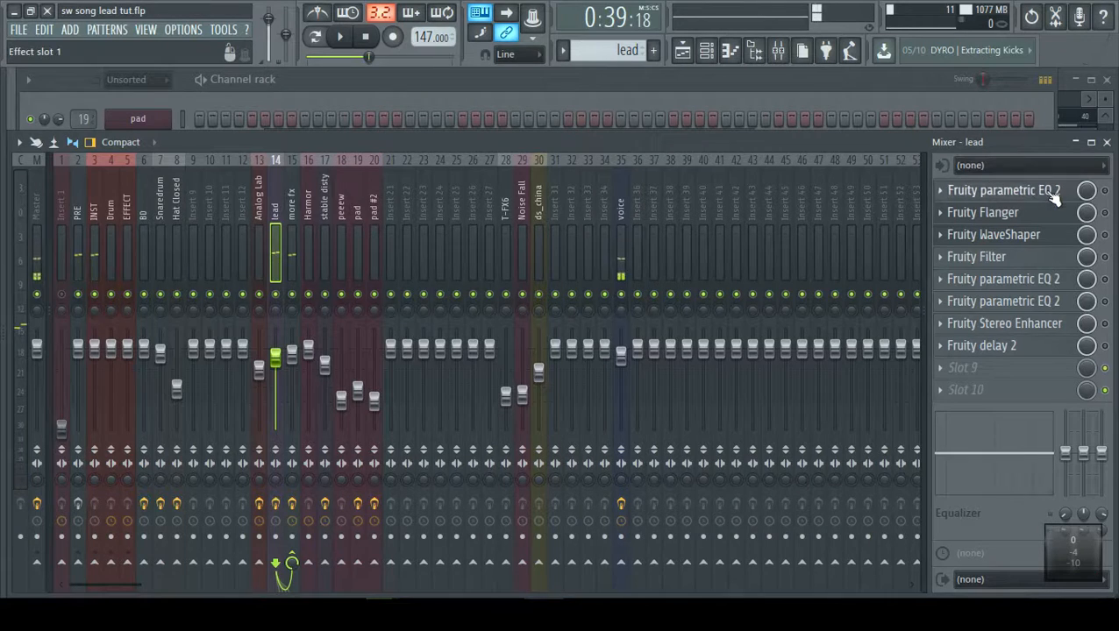
left_click(1055, 200)
left_click_drag(388, 180, 588, 168)
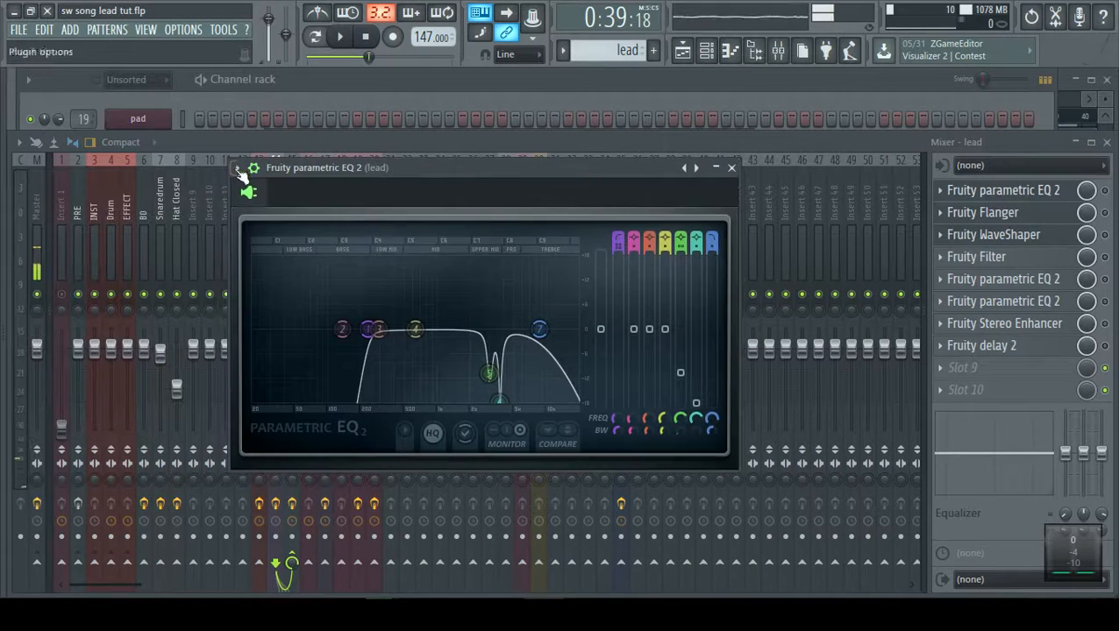
left_click(256, 171)
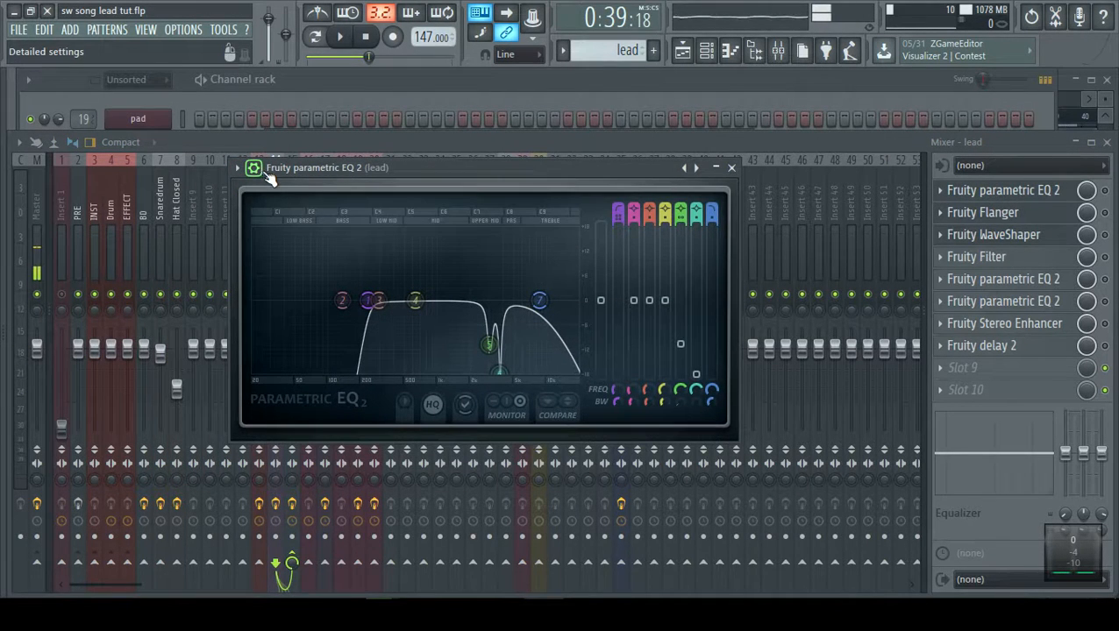
left_click_drag(338, 176, 431, 175)
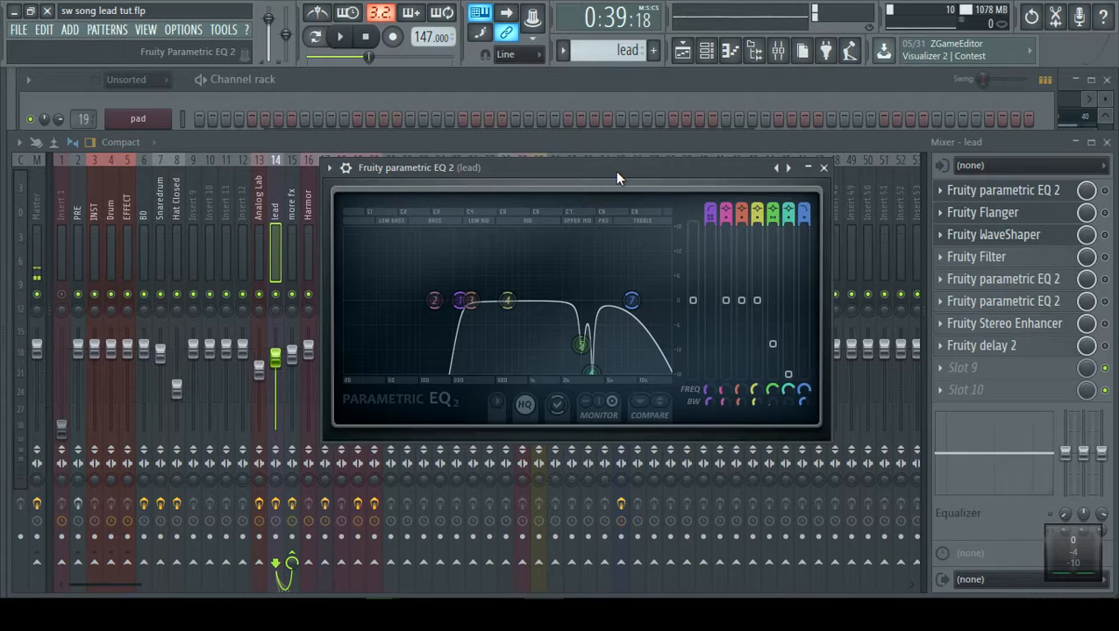
key("z")
key("z")
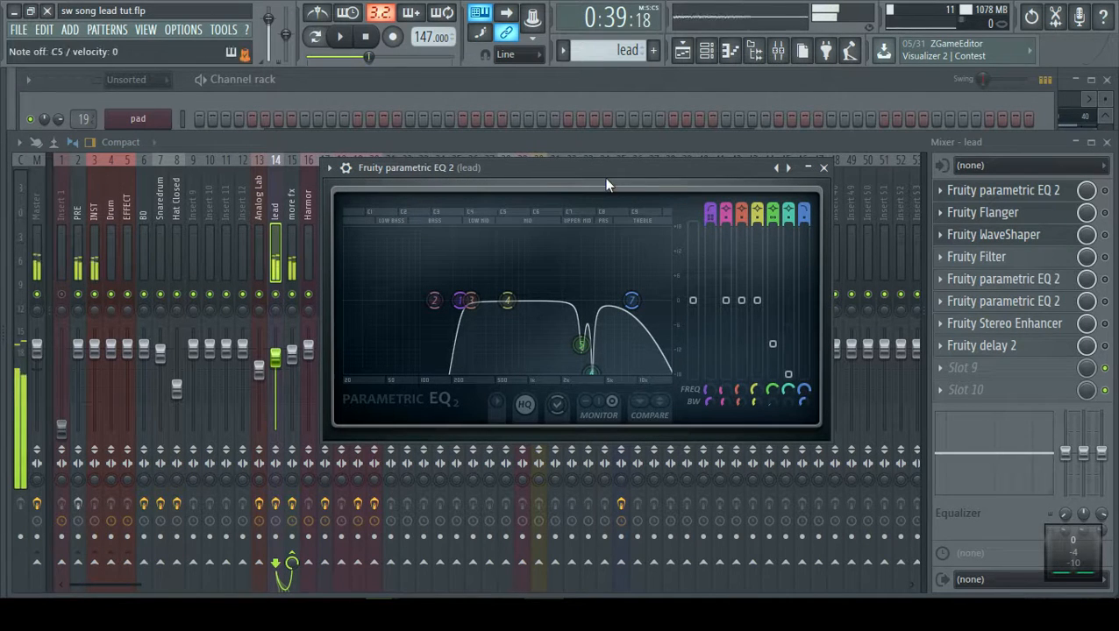
Enable the first parametric EQ on the lead track and audition test notes through it.
left_click(964, 200)
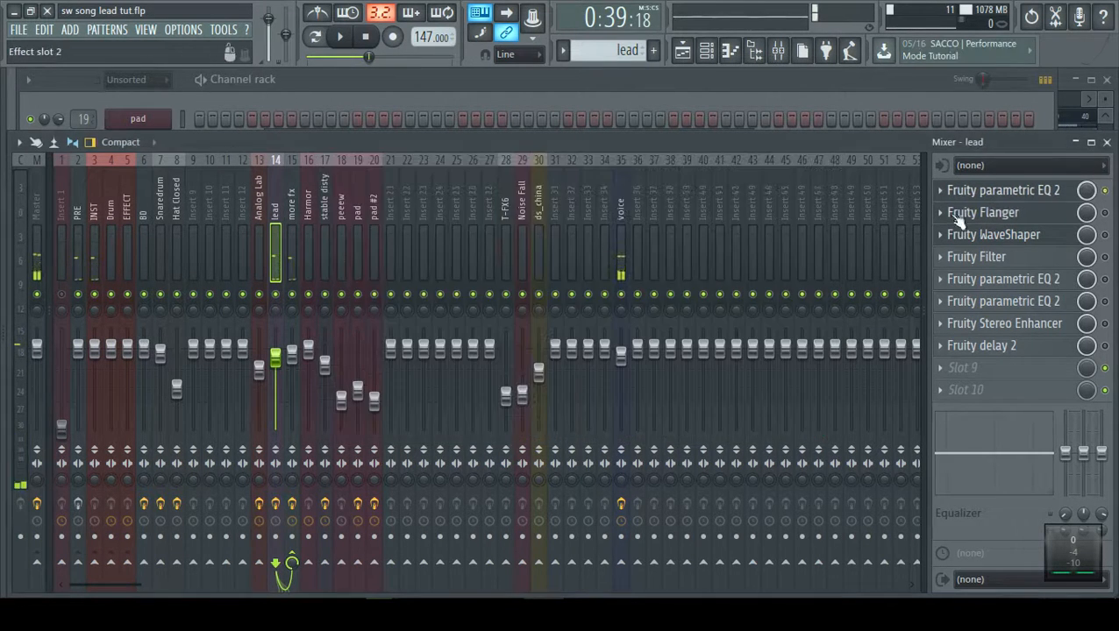
left_click(976, 201)
key("z")
key("z")
key("z")
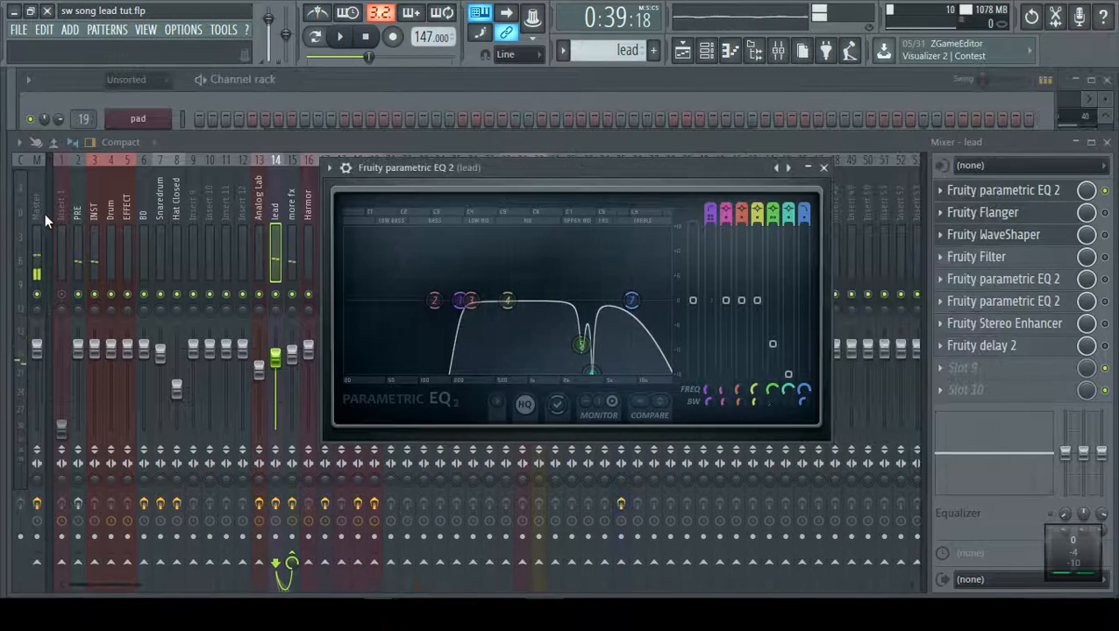
Check the audio output assignment of the Master mixer track.
left_click(45, 213)
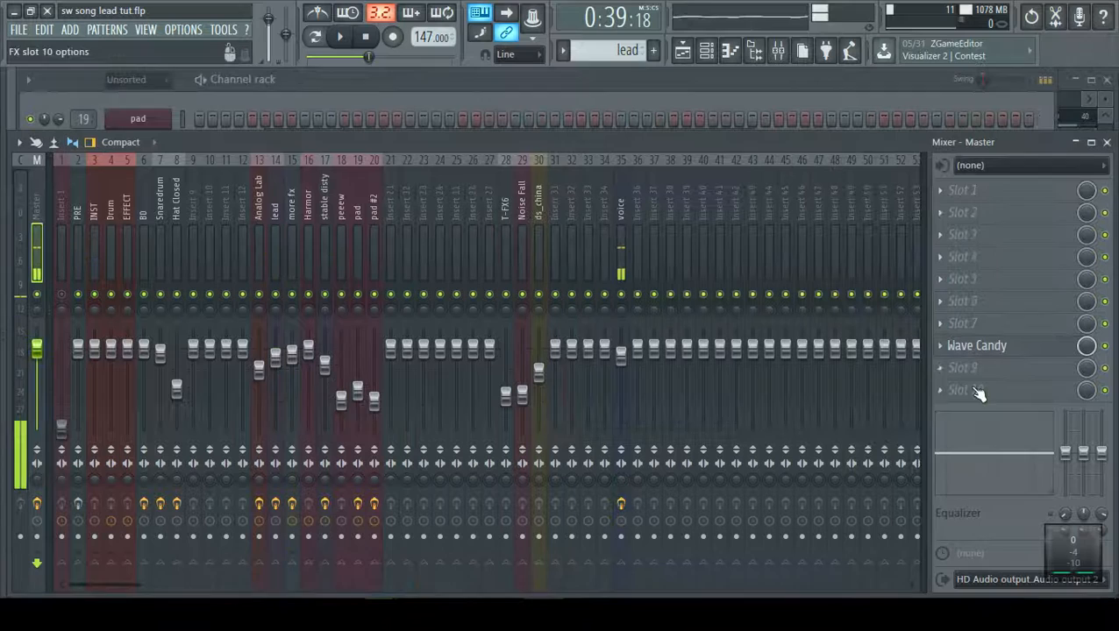
left_click(1016, 577)
left_click(1009, 576)
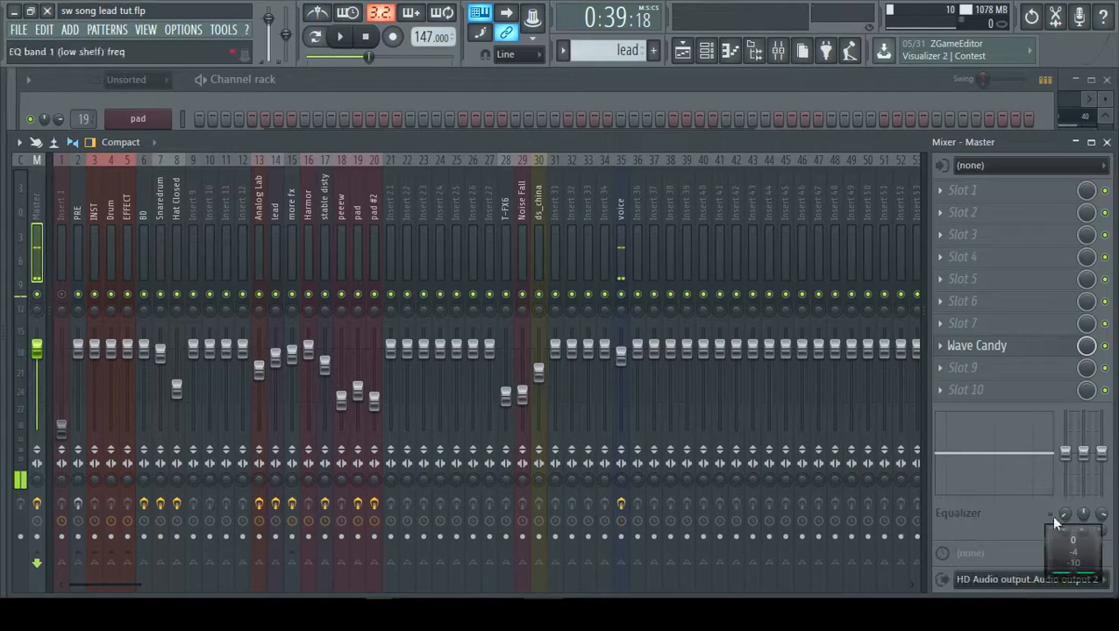
Return to the lead track and view the first parametric EQ's spectrum while playing C5.
left_click(281, 215)
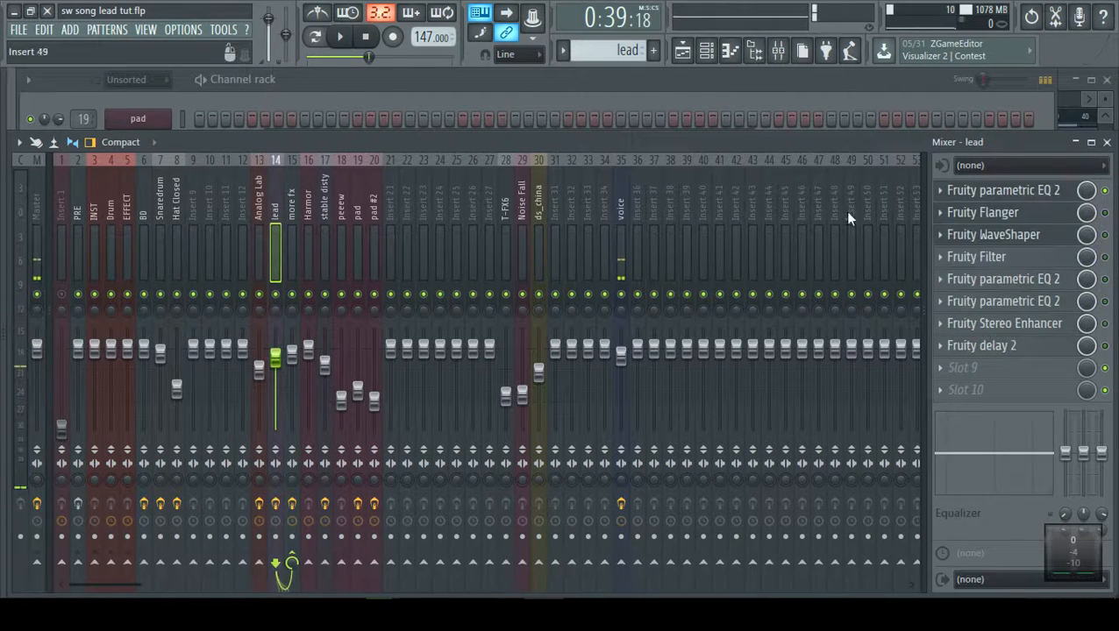
left_click(1022, 194)
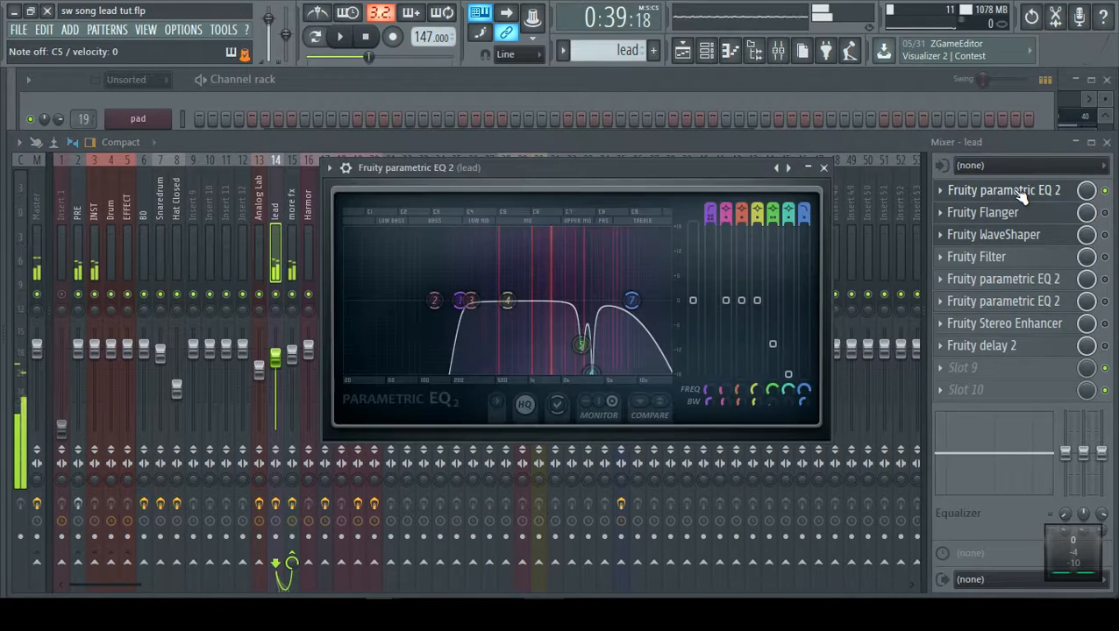
left_click(1019, 199)
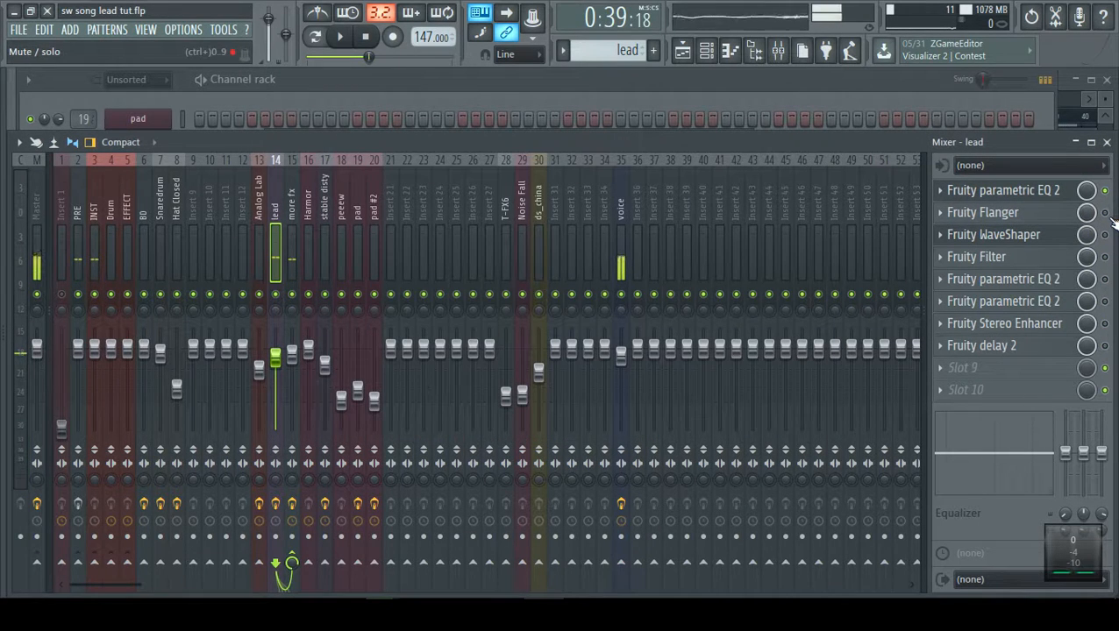
Enable Fruity Flanger and Fruity WaveShaper on the lead track, inspecting the WaveShaper curve and auditioning C5.
left_click(1105, 213)
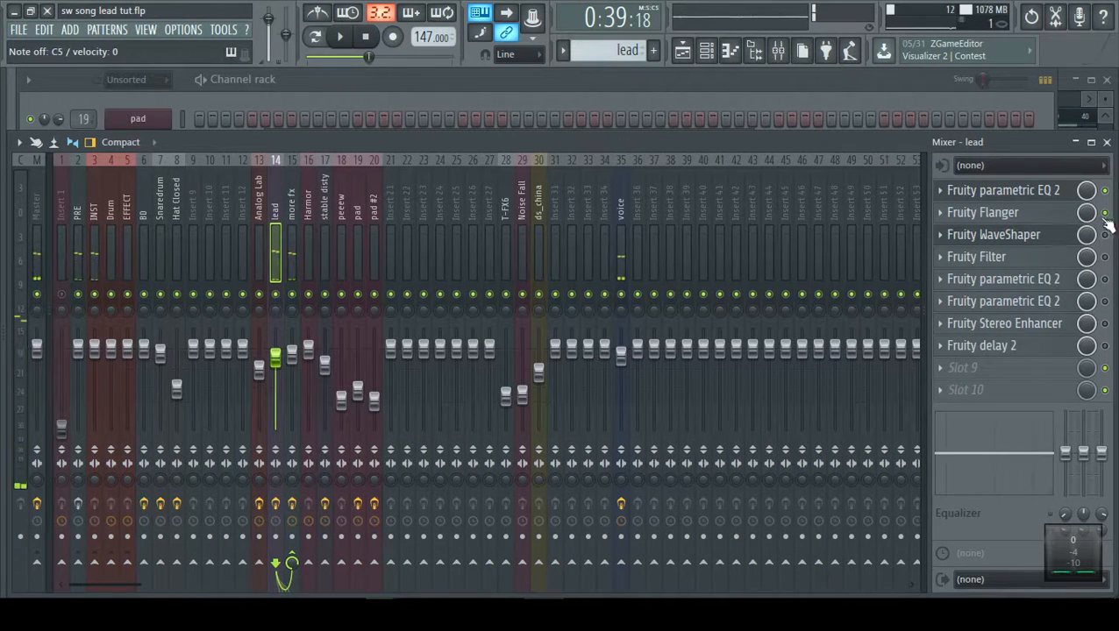
left_click(1066, 238)
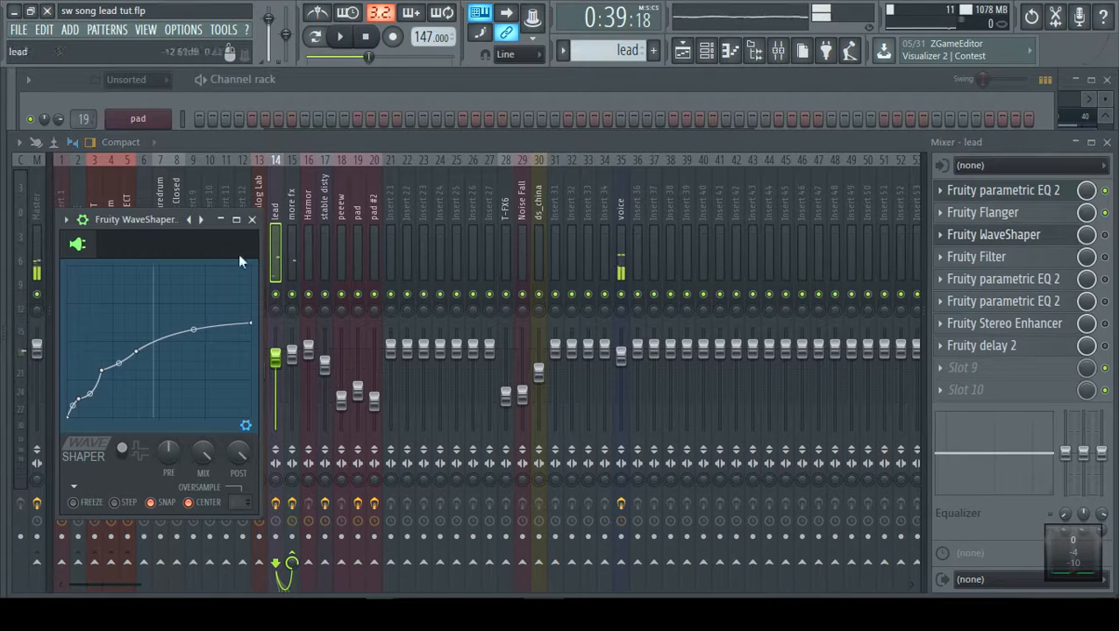
left_click(1106, 236)
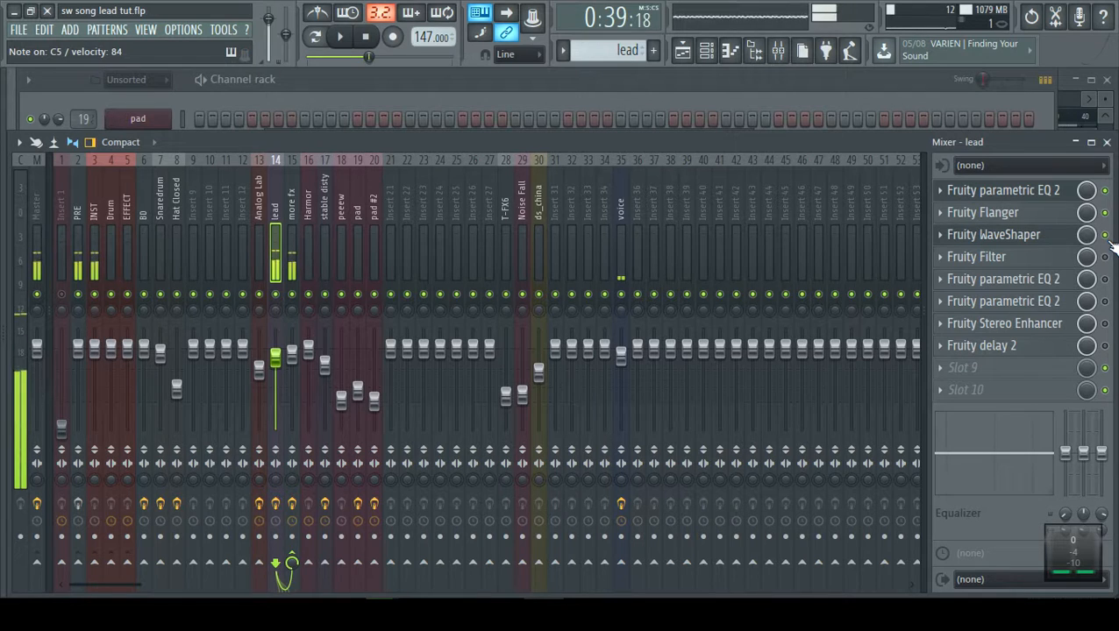
Enable Fruity Filter on the lead track and review its low-pass settings and the cutoff frequency's automation options.
left_click(1063, 259)
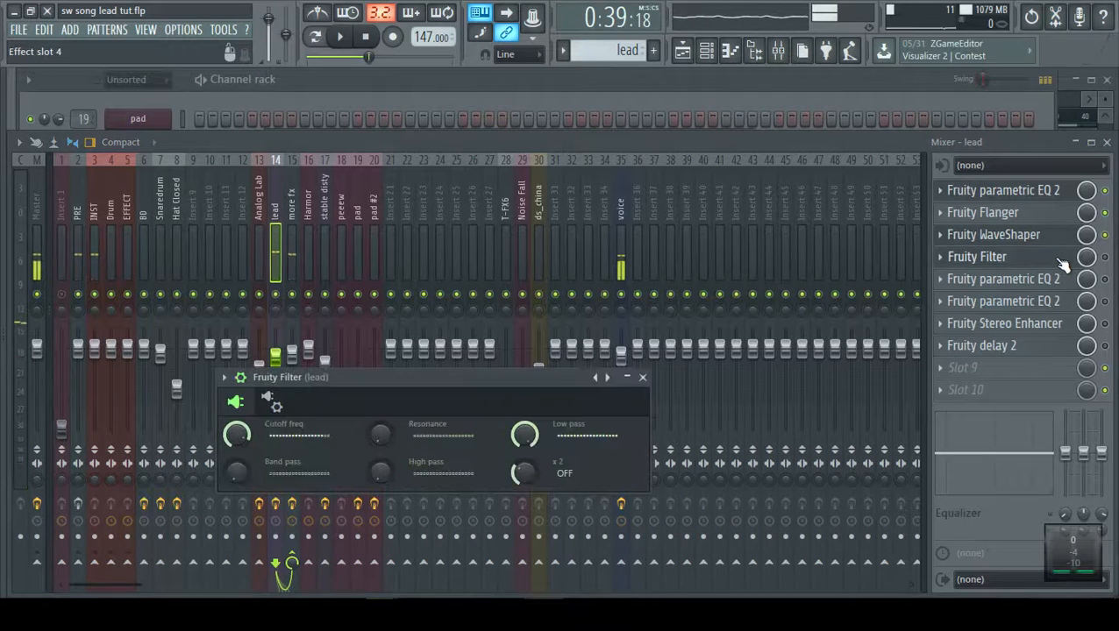
right_click(236, 433)
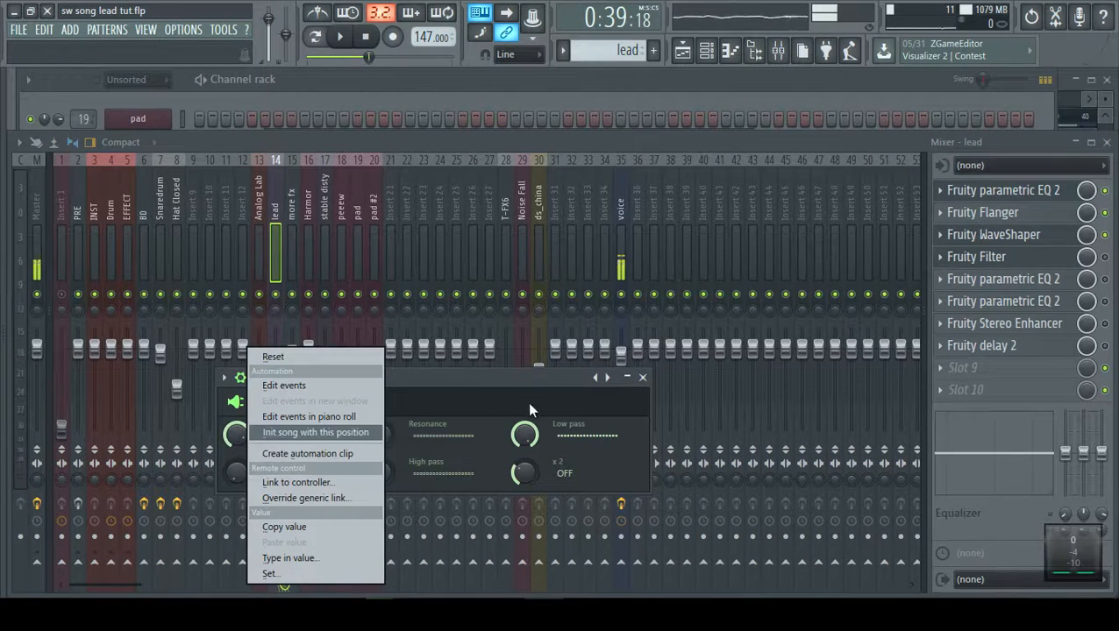
left_click(487, 374)
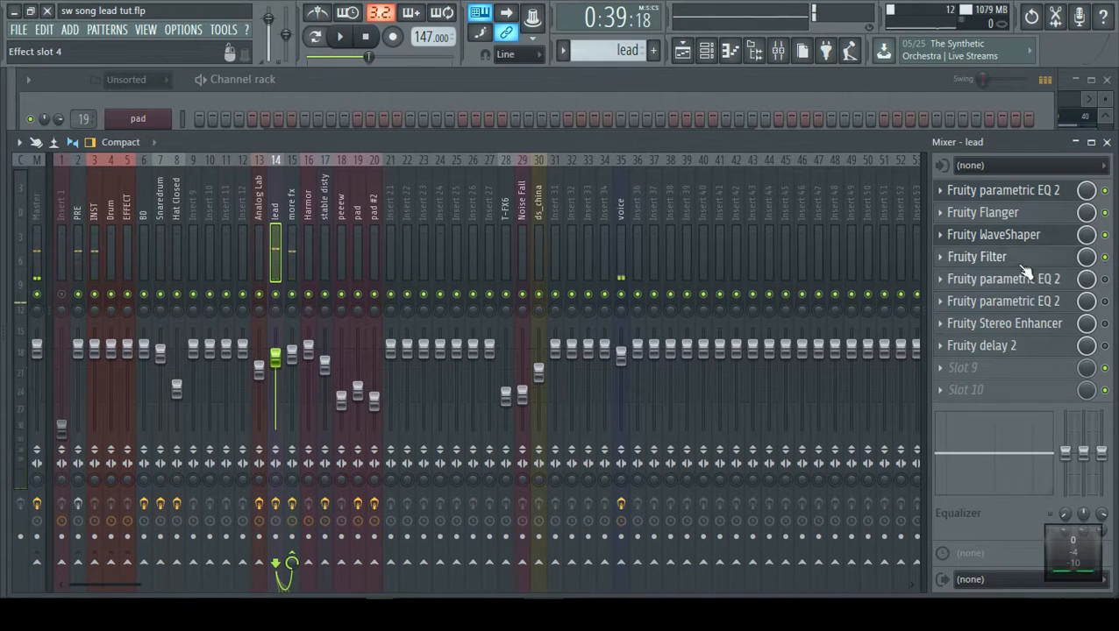
left_click(1022, 263)
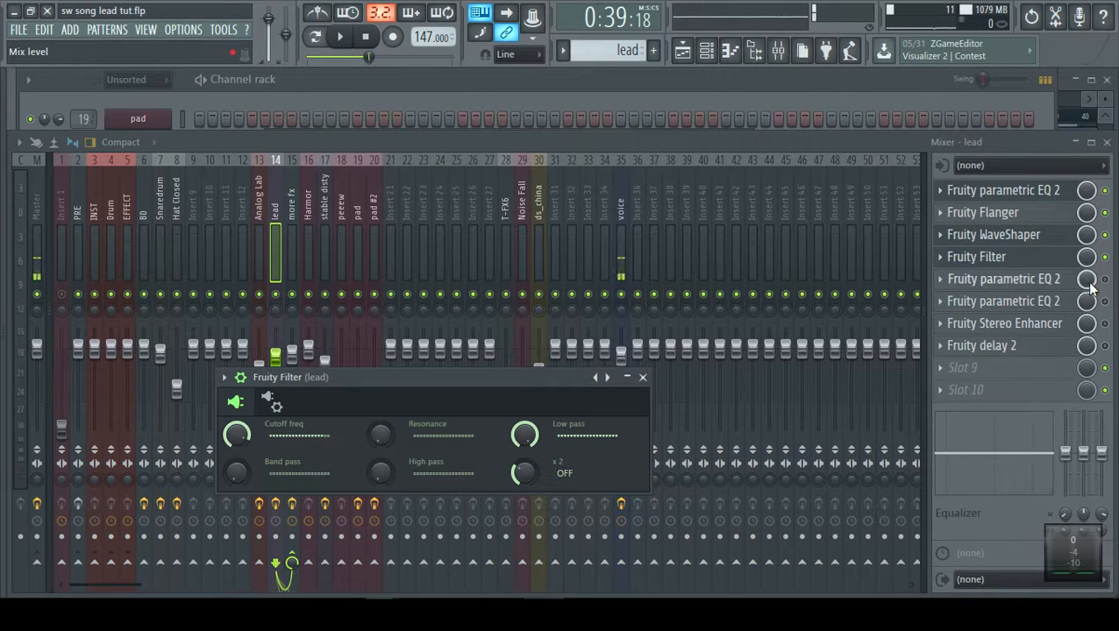
Enable the parametric EQ in slot 5 of the lead track and inspect its curve while playing test notes.
left_click(1063, 281)
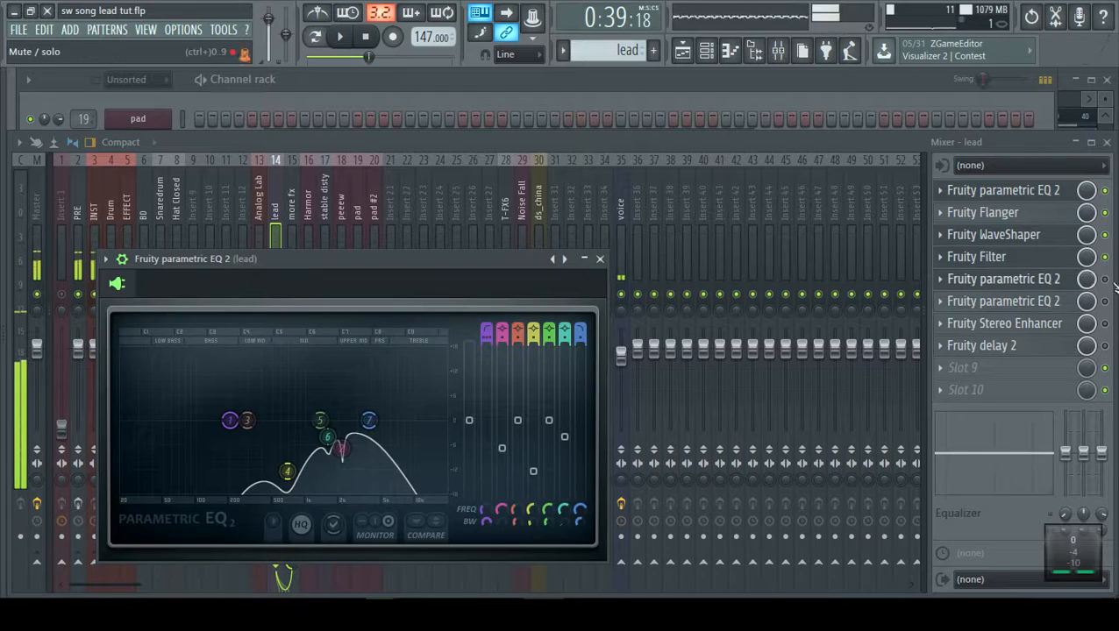
left_click(1009, 281)
left_click(975, 286)
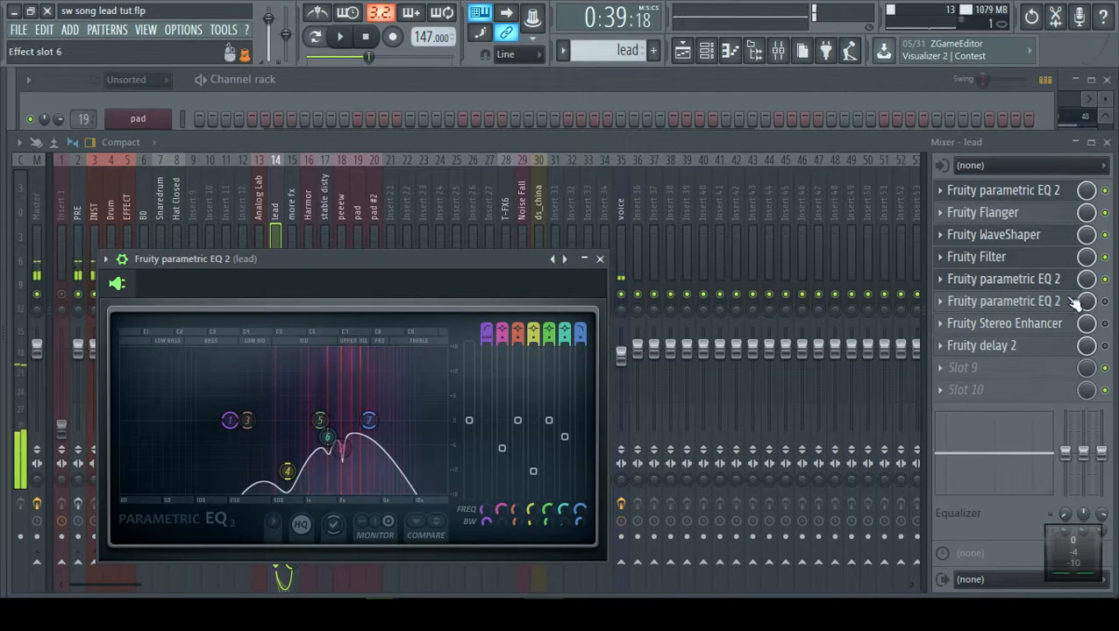
Enable the slot 6 parametric EQ and Fruity Stereo Enhancer on the lead track, inspecting each effect's settings.
left_click(1063, 302)
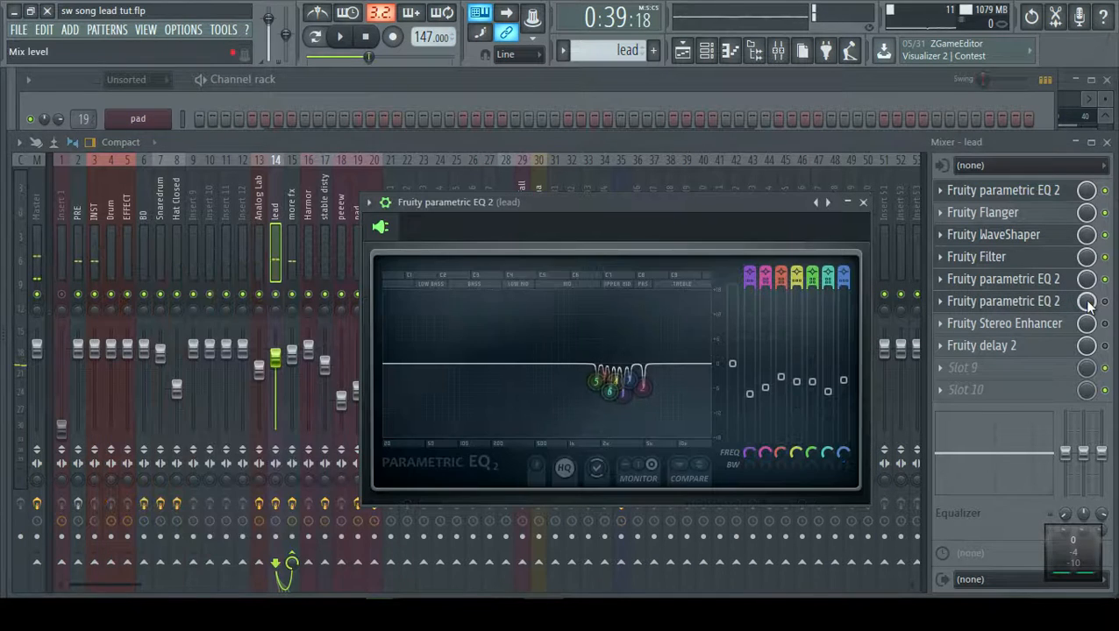
left_click(1060, 307)
left_click(1059, 309)
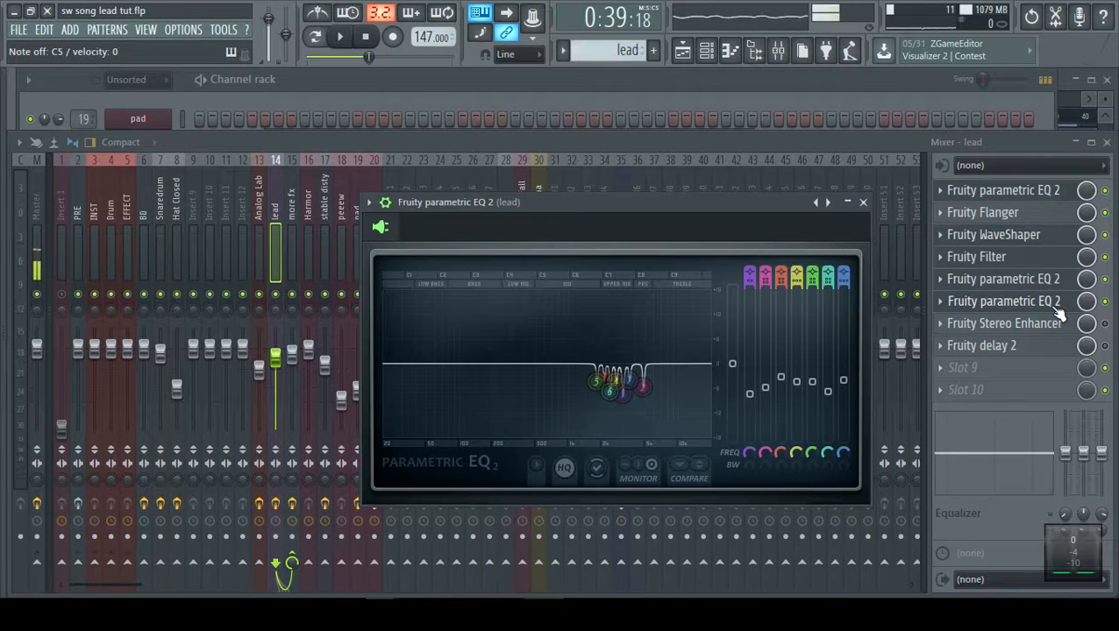
left_click(1068, 324)
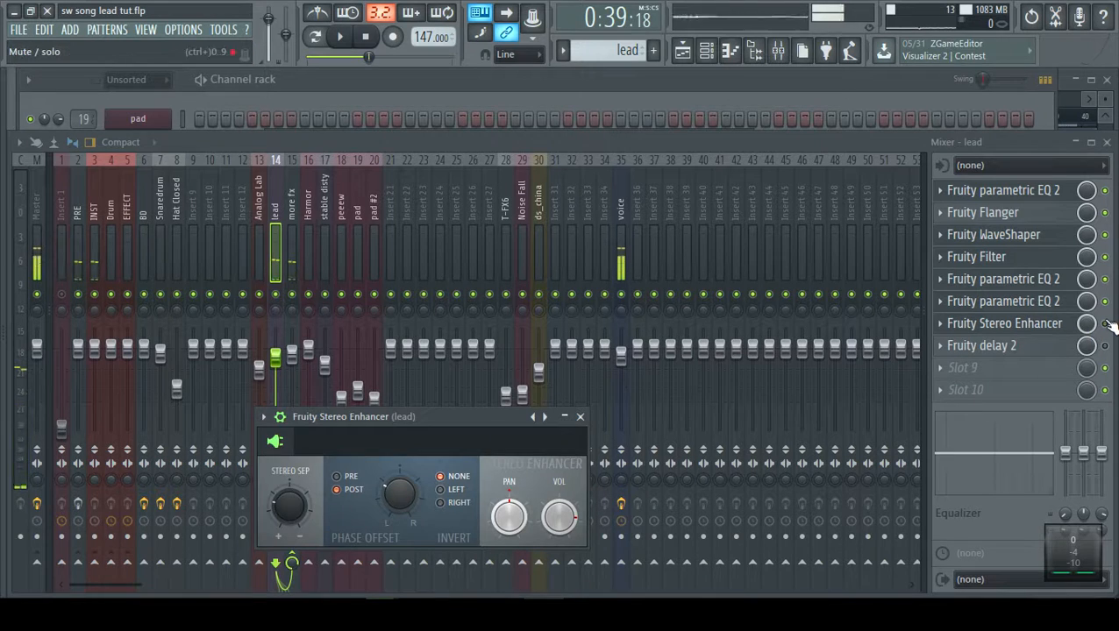
Enable Fruity Delay 2 on the lead track, and enable and inspect Fruity Limiter on the more fx track.
left_click(1106, 324)
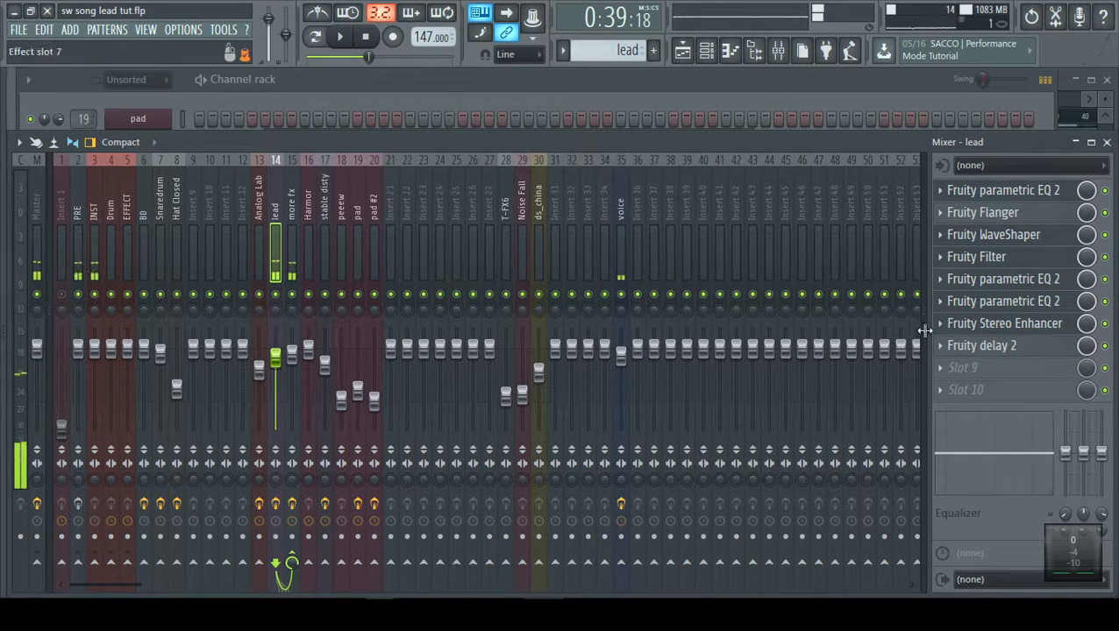
left_click(292, 208)
left_click(1044, 237)
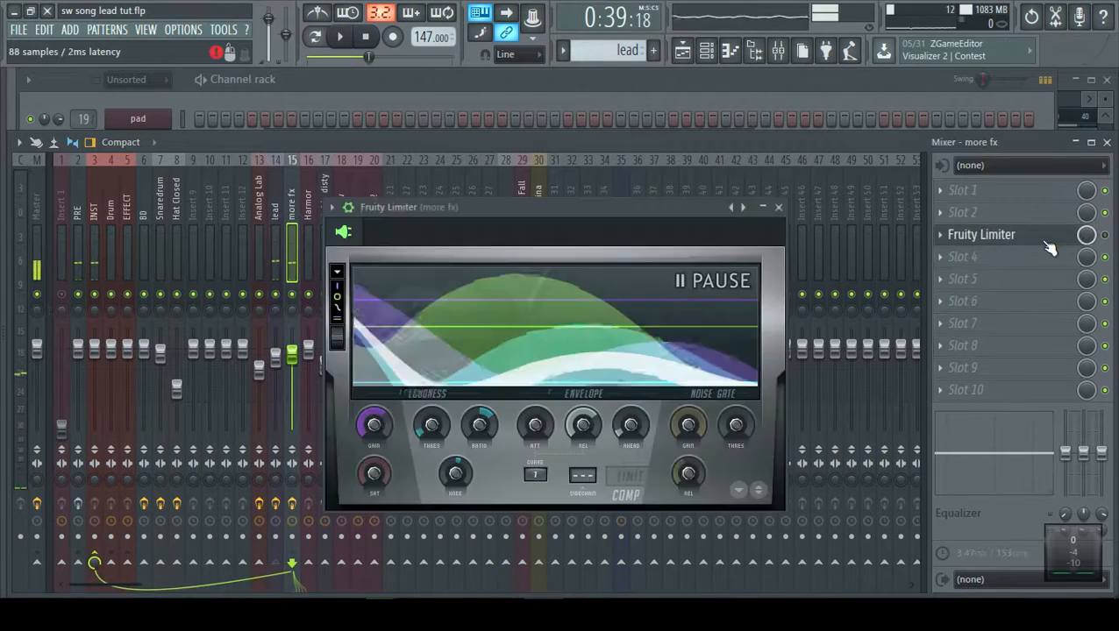
left_click(1104, 236)
left_click(1060, 239)
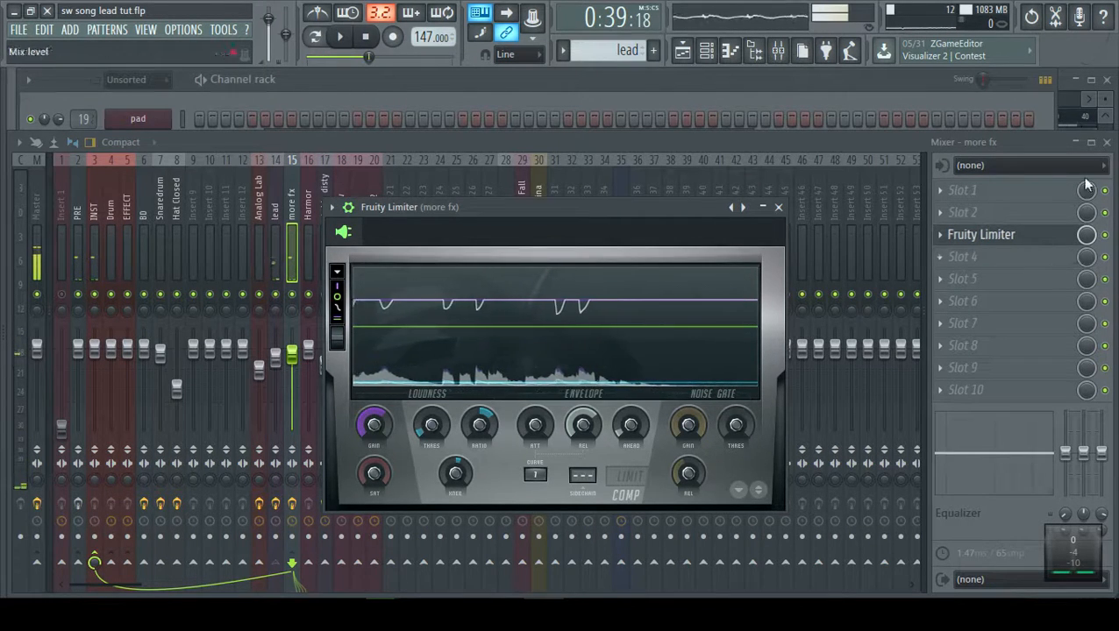
Open the playlist and play the lead part from just before bar 25 to audition it through its effects.
key("F5")
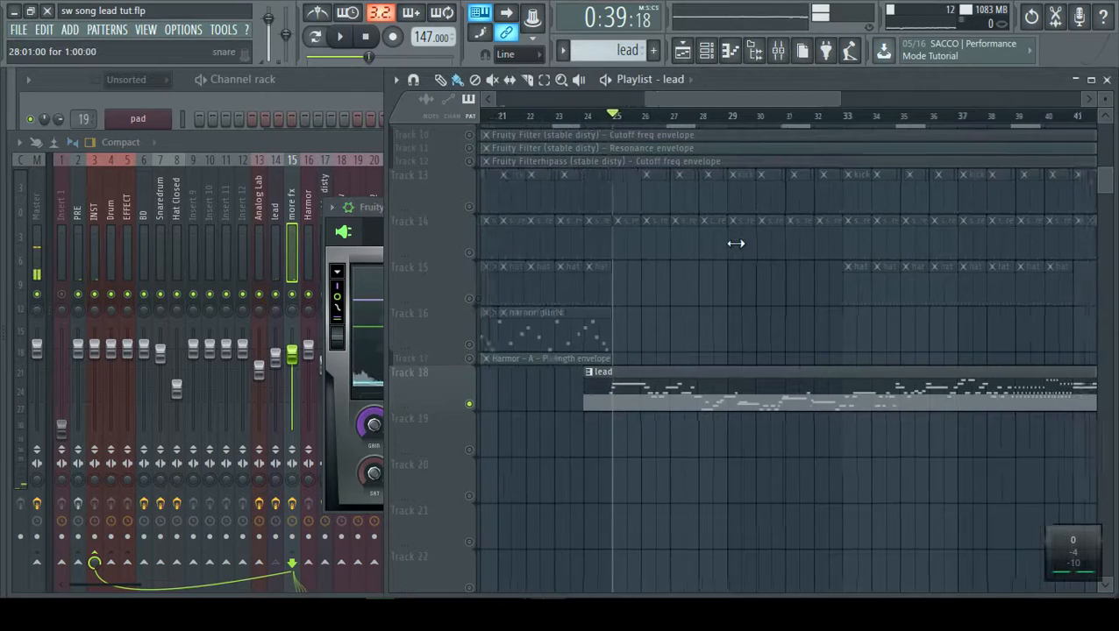
scroll(636, 255, "up", 2)
left_click(586, 116)
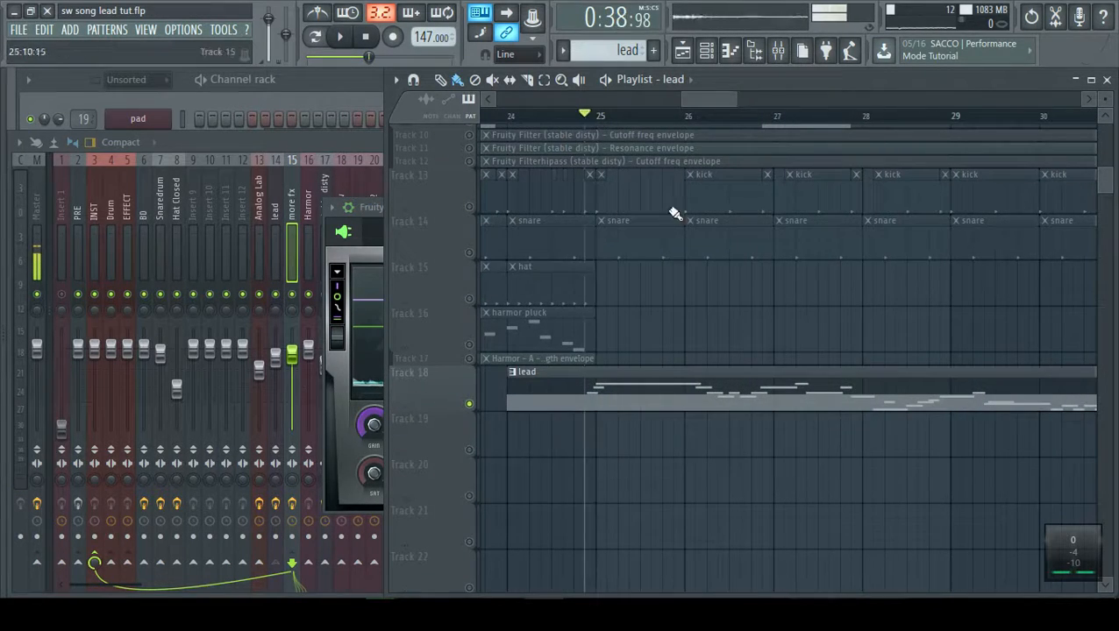
scroll(735, 266, "down", 1)
scroll(735, 266, "down", 5)
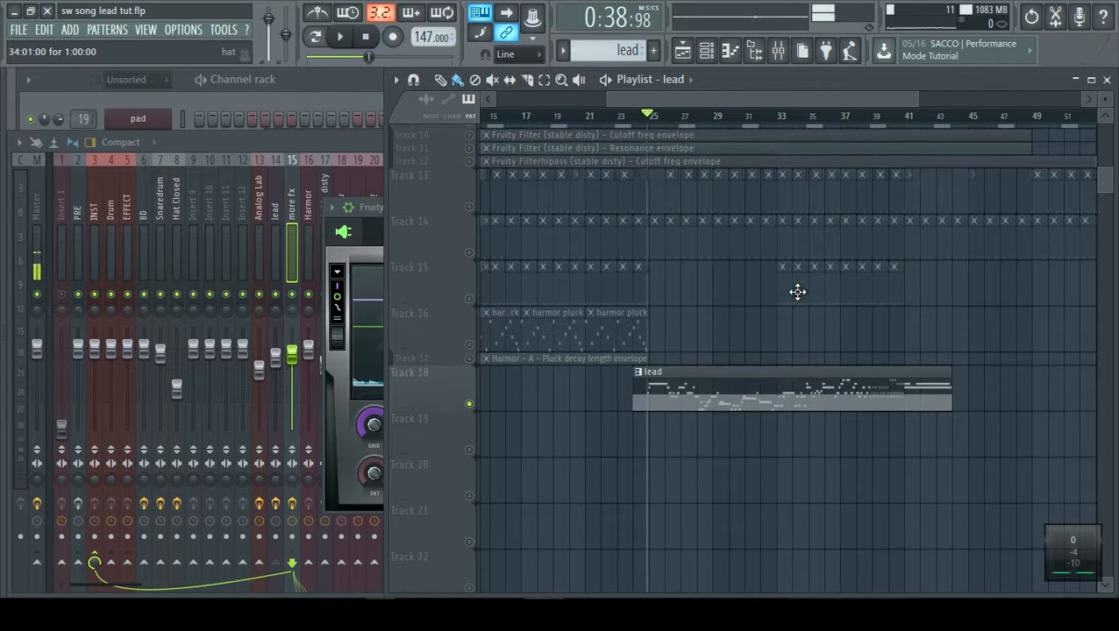
key("space")
scroll(717, 342, "up", 1)
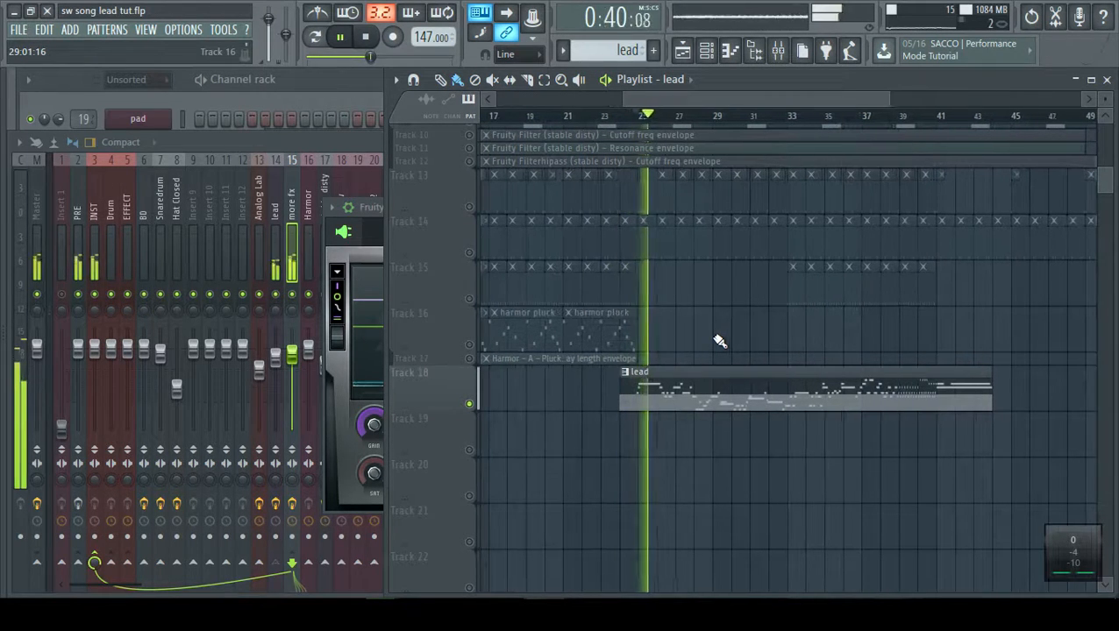
scroll(712, 341, "up", 2)
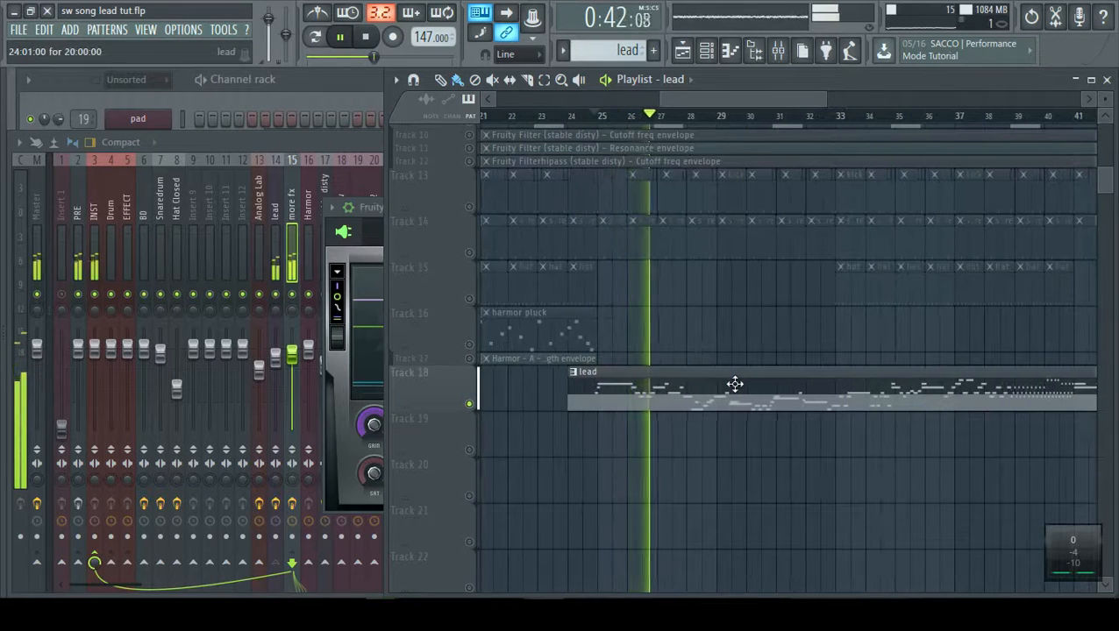
scroll(736, 386, "down", 2)
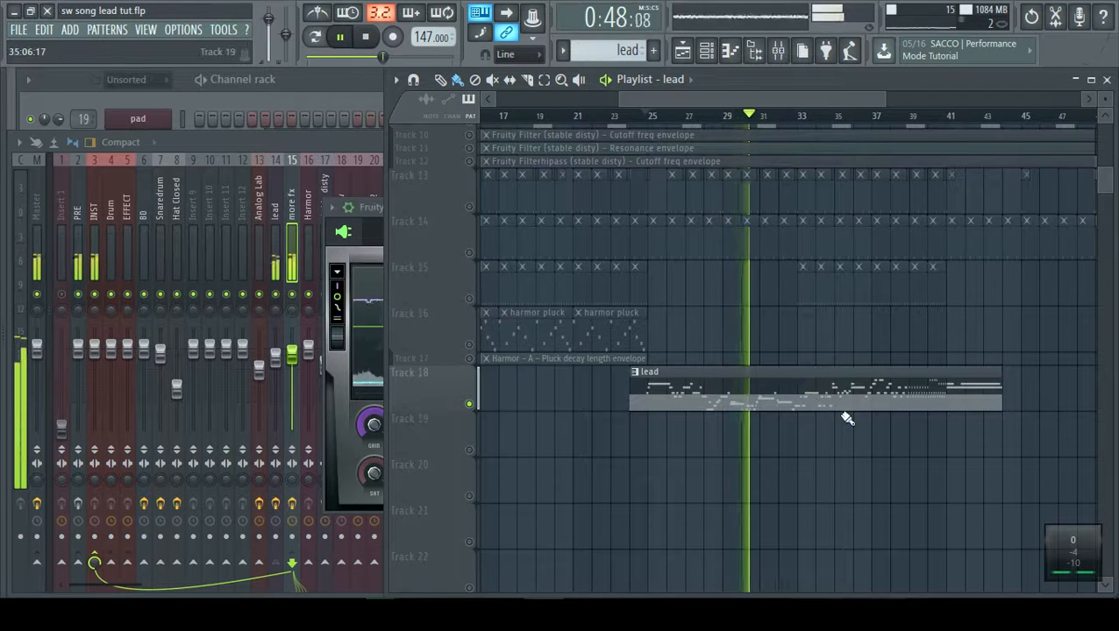
scroll(896, 425, "up", 3)
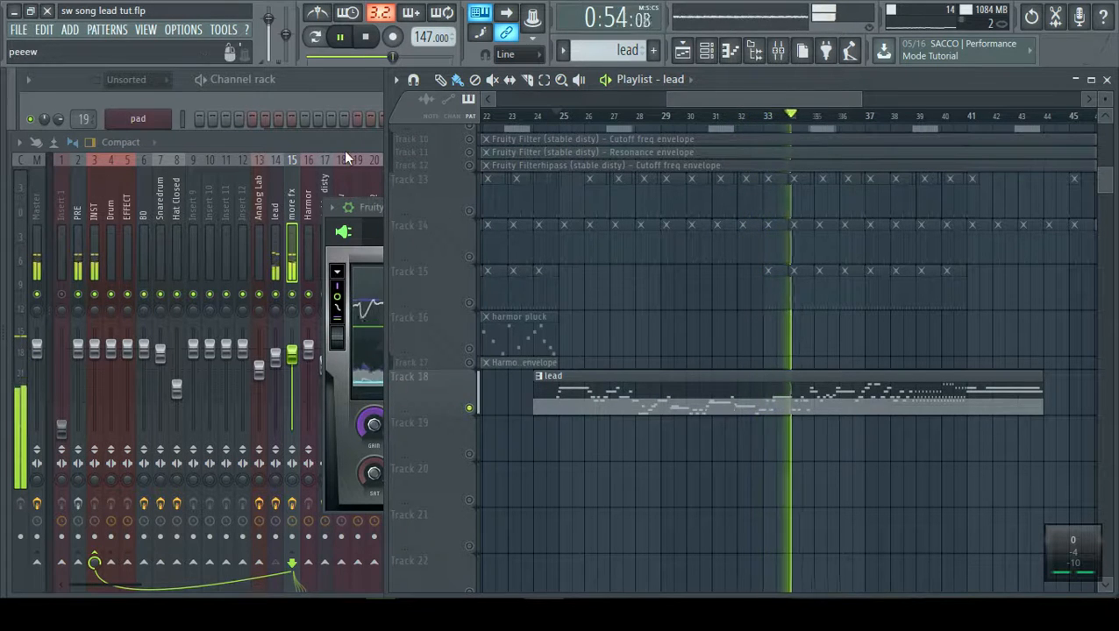
scroll(912, 330, "right", 2)
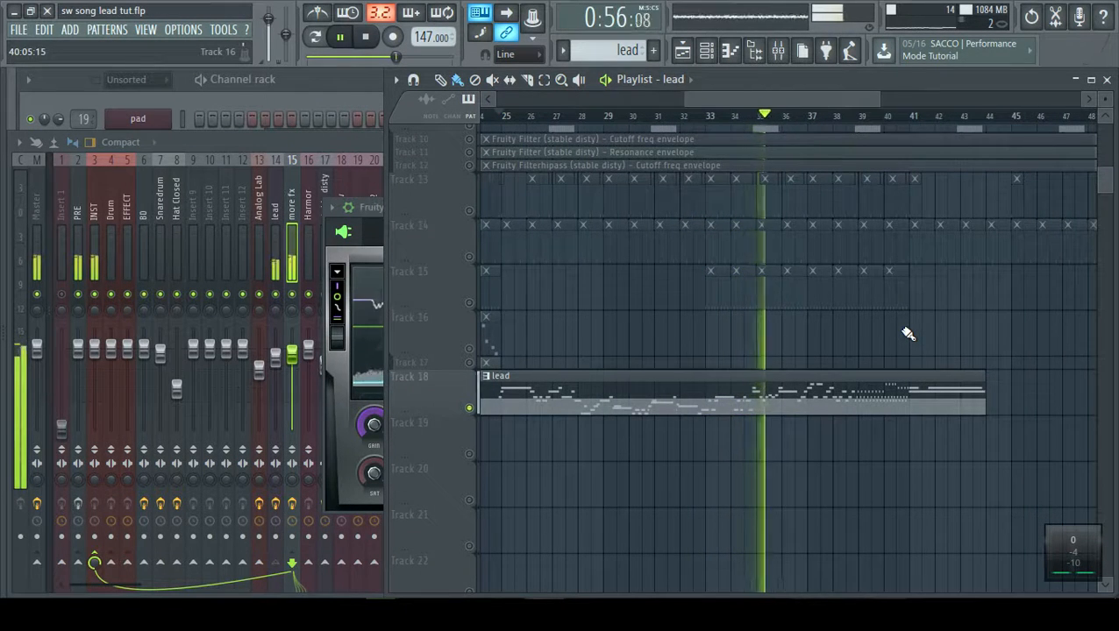
key("space")
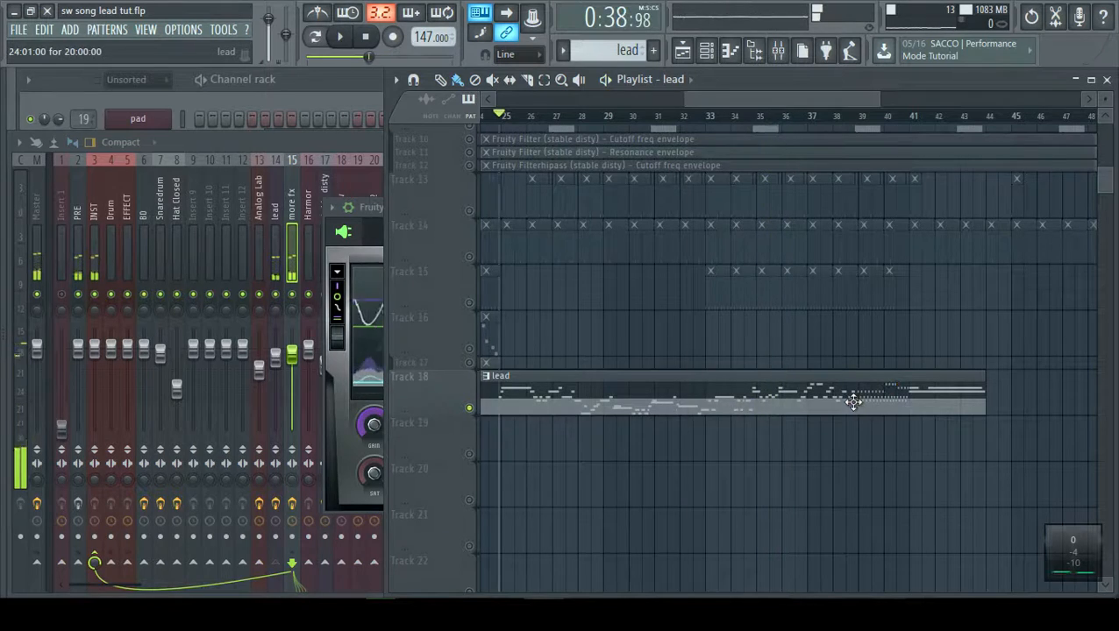
Open the lead clip in the piano roll and examine its notes from bar 12 to bar 16.
double_click(849, 399)
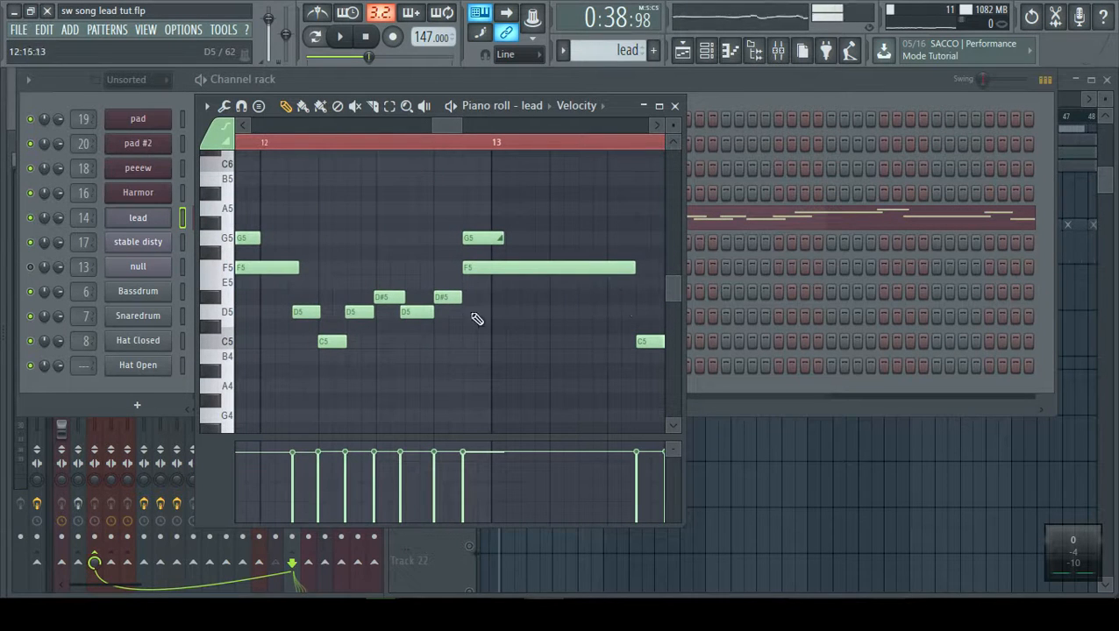
left_click_drag(447, 301, 452, 299)
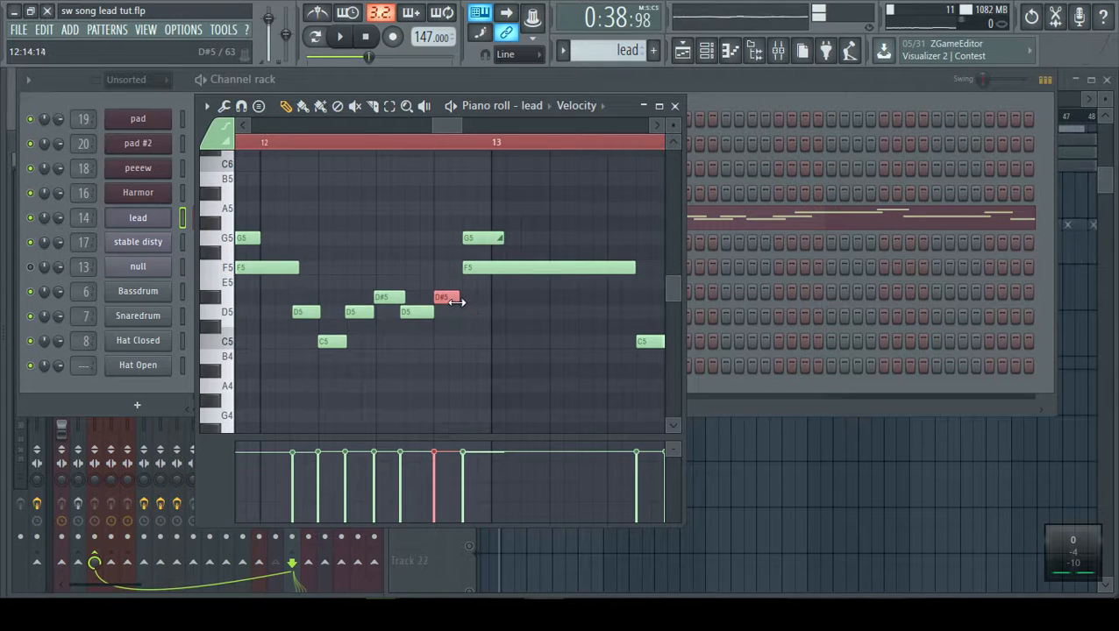
scroll(532, 327, "down", 2)
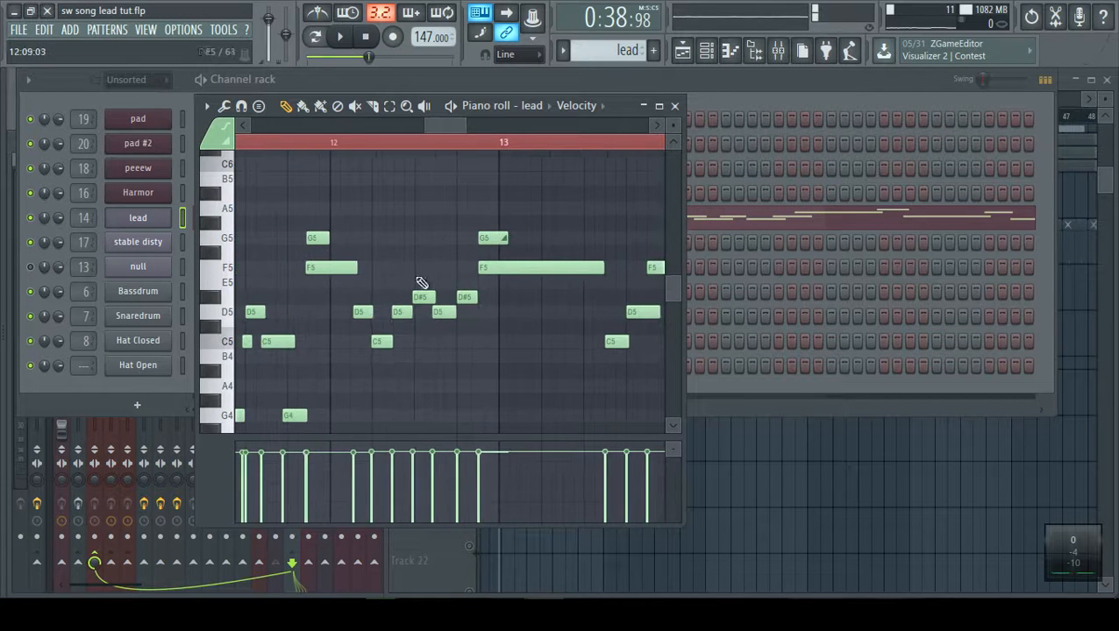
left_click_drag(529, 318, 412, 321)
left_click_drag(660, 318, 478, 319)
left_click_drag(649, 318, 534, 319)
left_click_drag(613, 321, 532, 320)
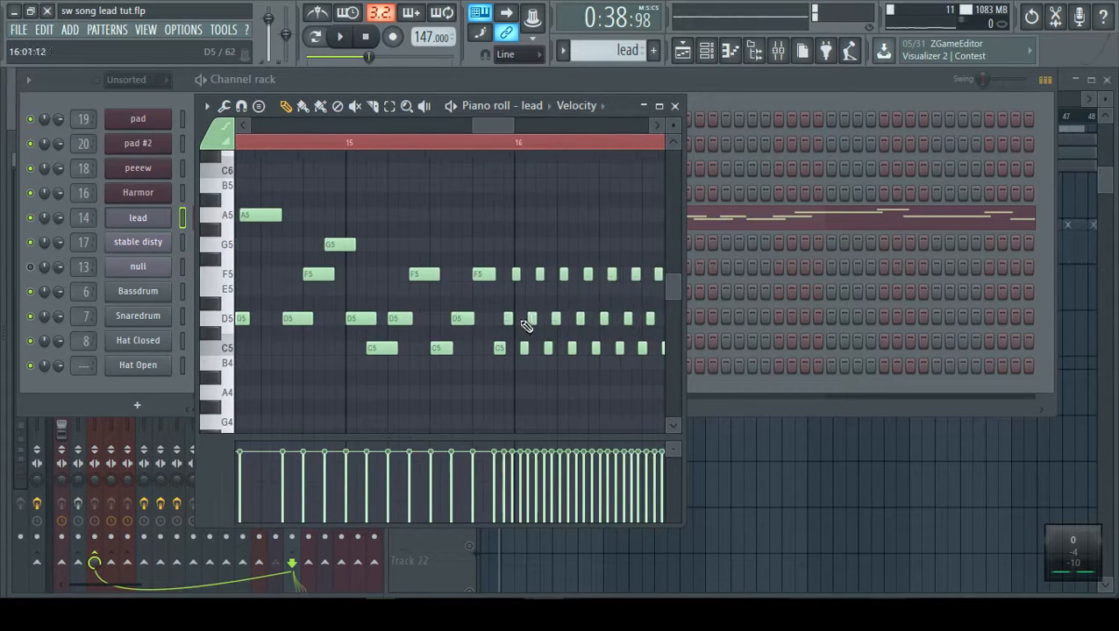
Examine the fast C5, D5 and F5 runs from bar 16 and the long held notes from bar 18.
scroll(526, 327, "up", 2)
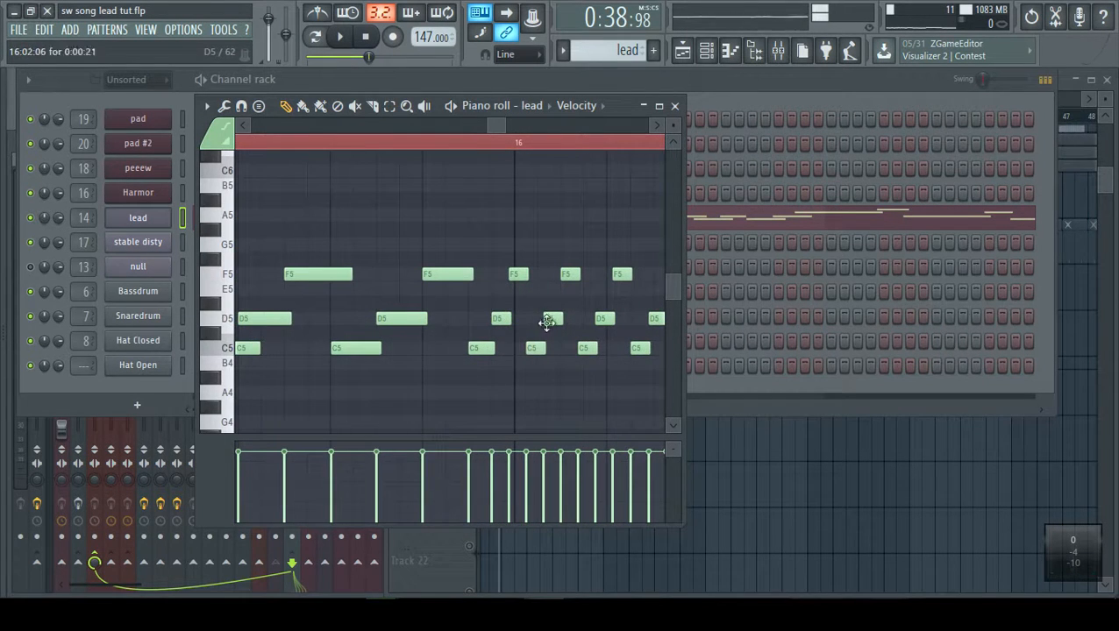
left_click_drag(587, 346, 404, 293)
left_click_drag(491, 330, 350, 330)
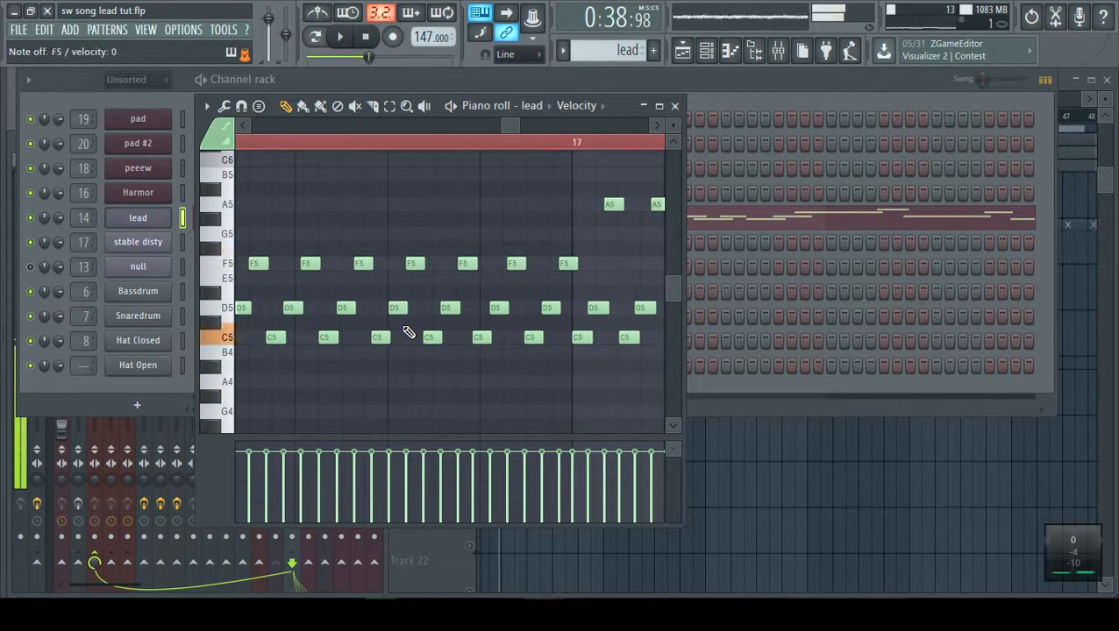
left_click_drag(606, 360, 379, 360)
left_click_drag(545, 326, 431, 306)
scroll(430, 306, "down", 2)
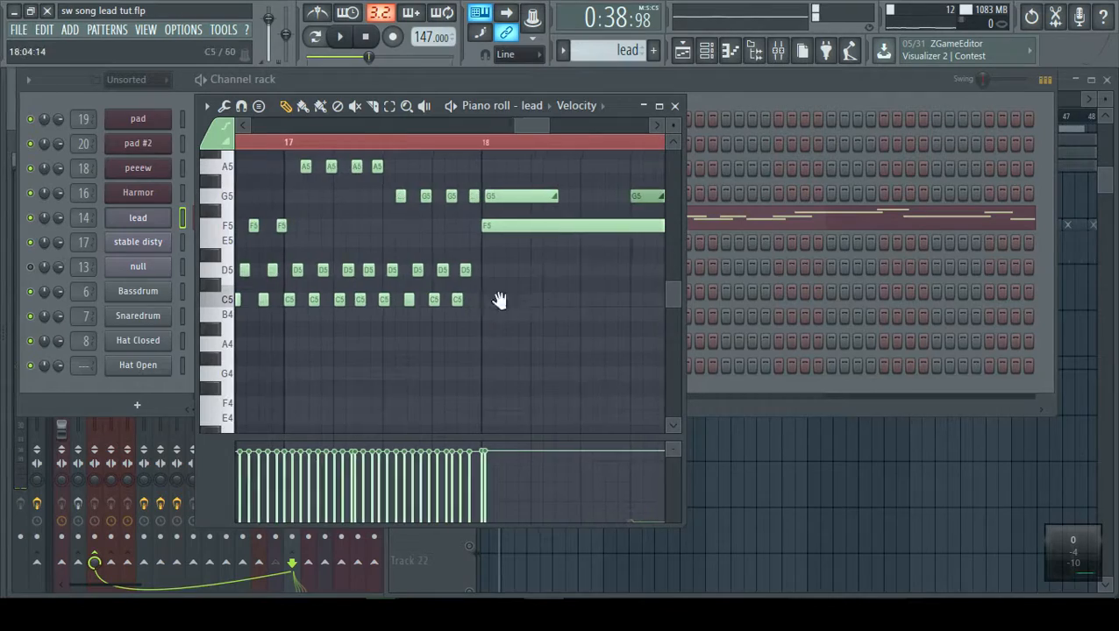
scroll(424, 320, "down", 1)
left_click_drag(500, 300, 506, 330)
scroll(574, 333, "down", 3)
left_click_drag(579, 334, 477, 342)
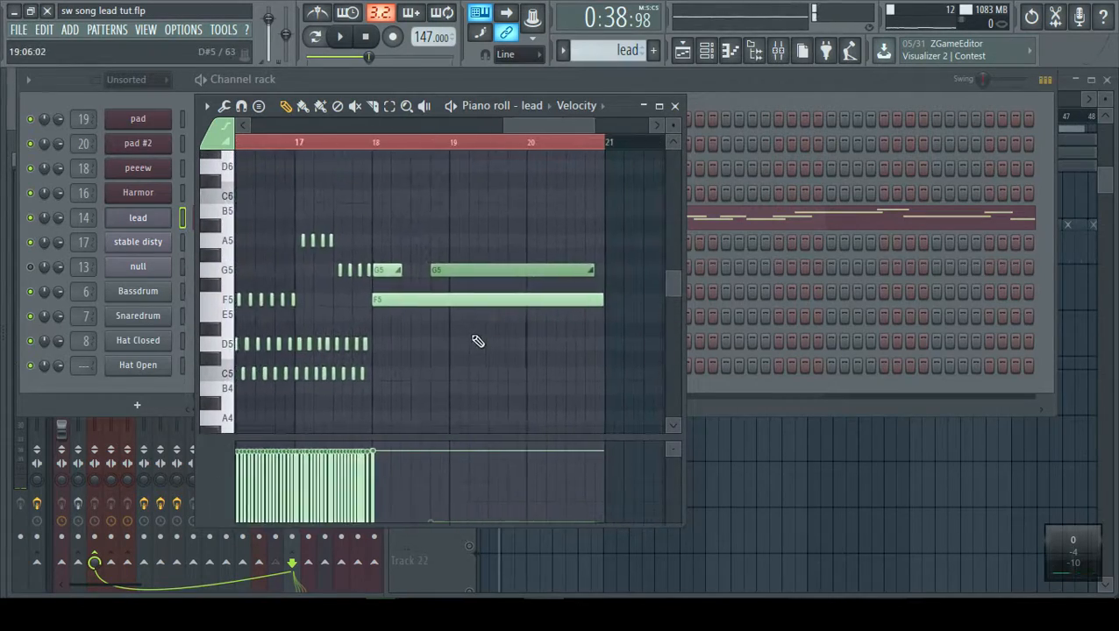
Review the whole lead melody in the piano roll, from bar 1 to the pattern's end at bar 21.
scroll(452, 347, "down", 3)
left_click_drag(392, 359, 575, 335)
left_click_drag(325, 352, 537, 293)
scroll(388, 320, "down", 4)
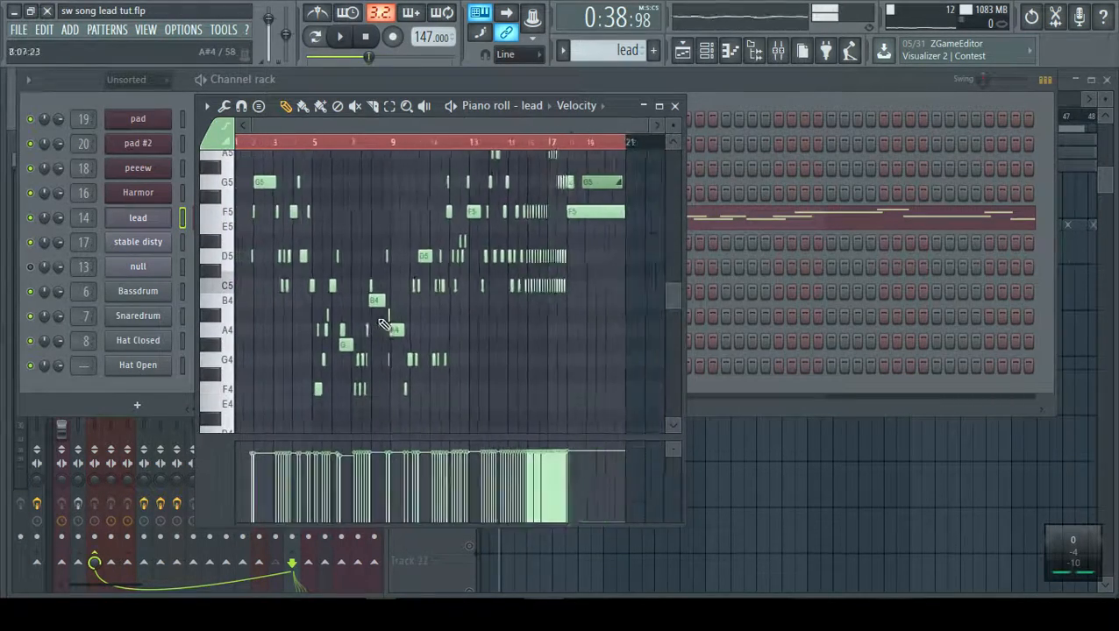
scroll(353, 327, "up", 2)
scroll(347, 325, "down", 3)
scroll(352, 328, "up", 1)
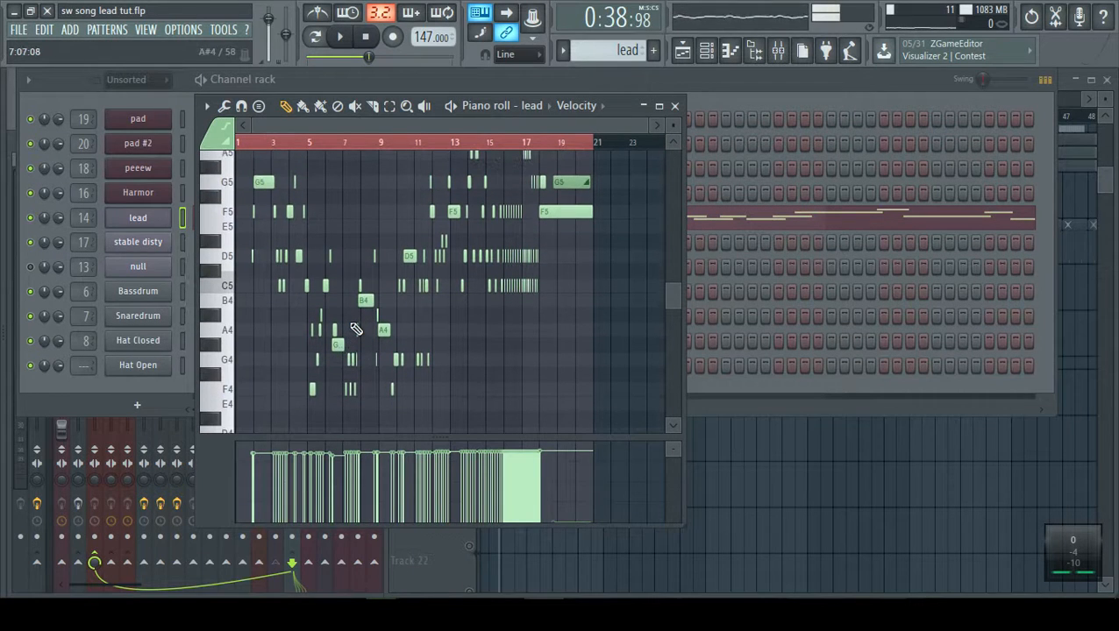
scroll(408, 337, "up", 1)
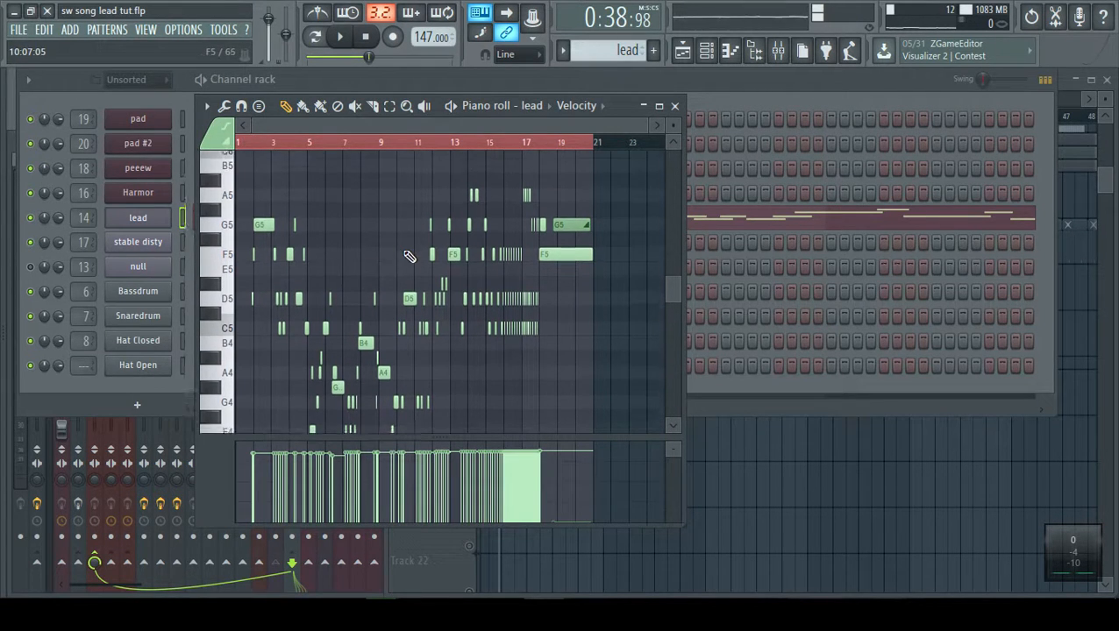
scroll(404, 249, "up", 2)
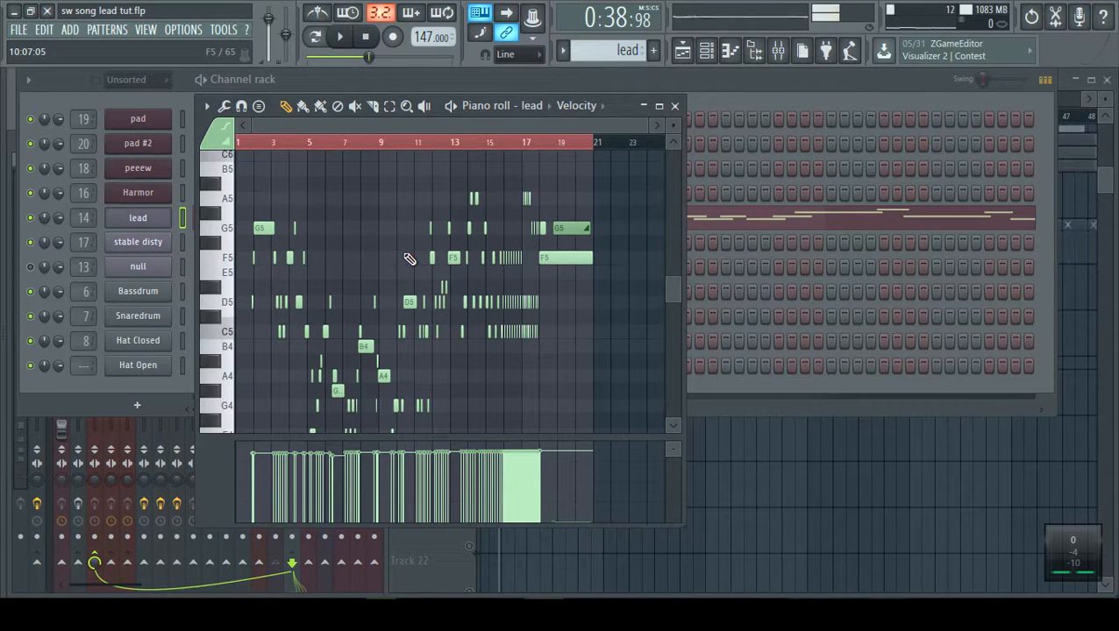
scroll(360, 259, "down", 2)
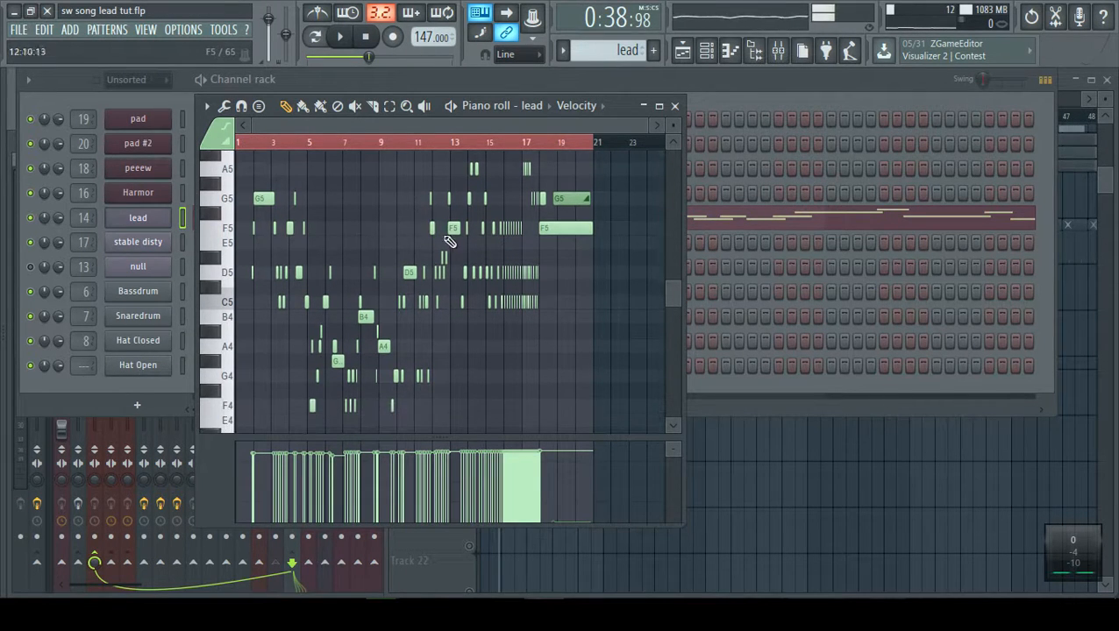
scroll(396, 213, "down", 2)
scroll(399, 213, "up", 3)
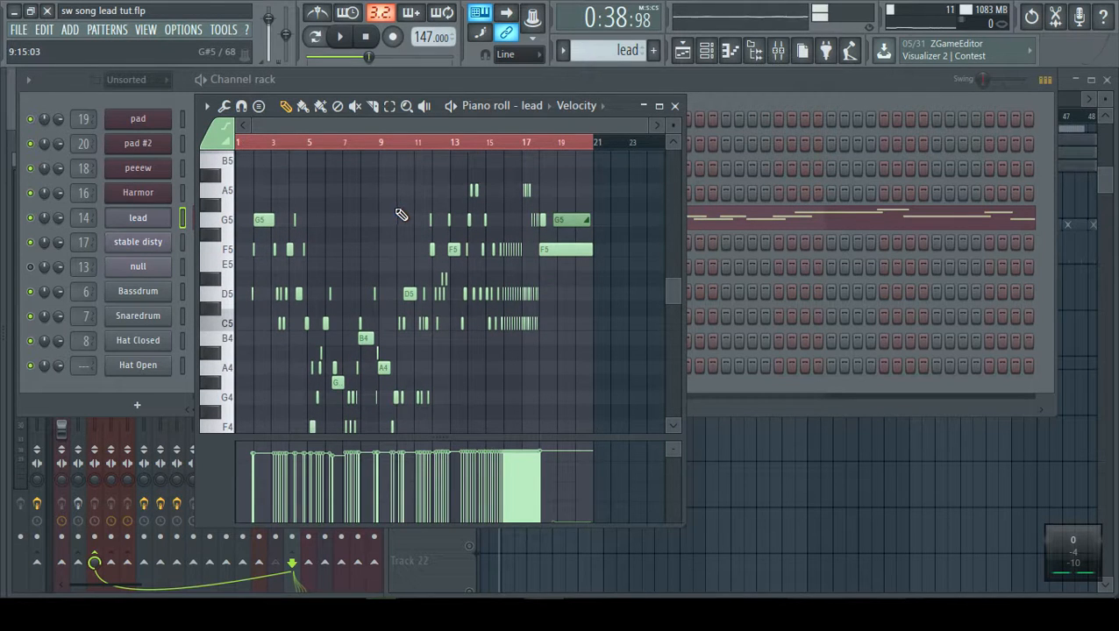
scroll(668, 290, "down", 1)
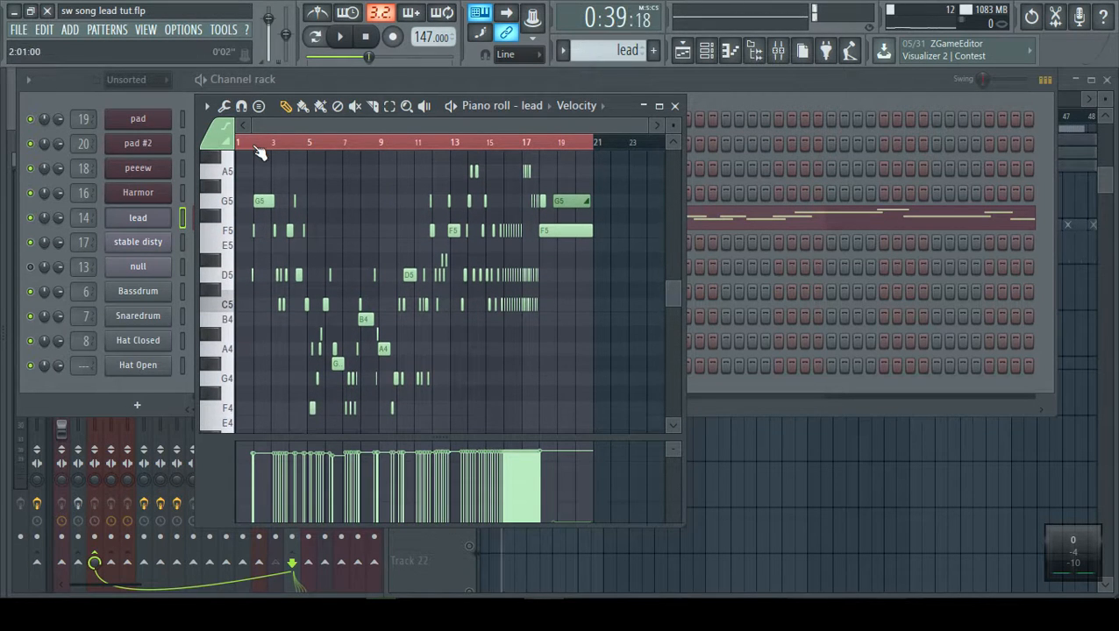
Play the lead melody from bar 2 in the piano roll and follow its notes up to about bar 5.
key("space")
scroll(287, 237, "up", 6)
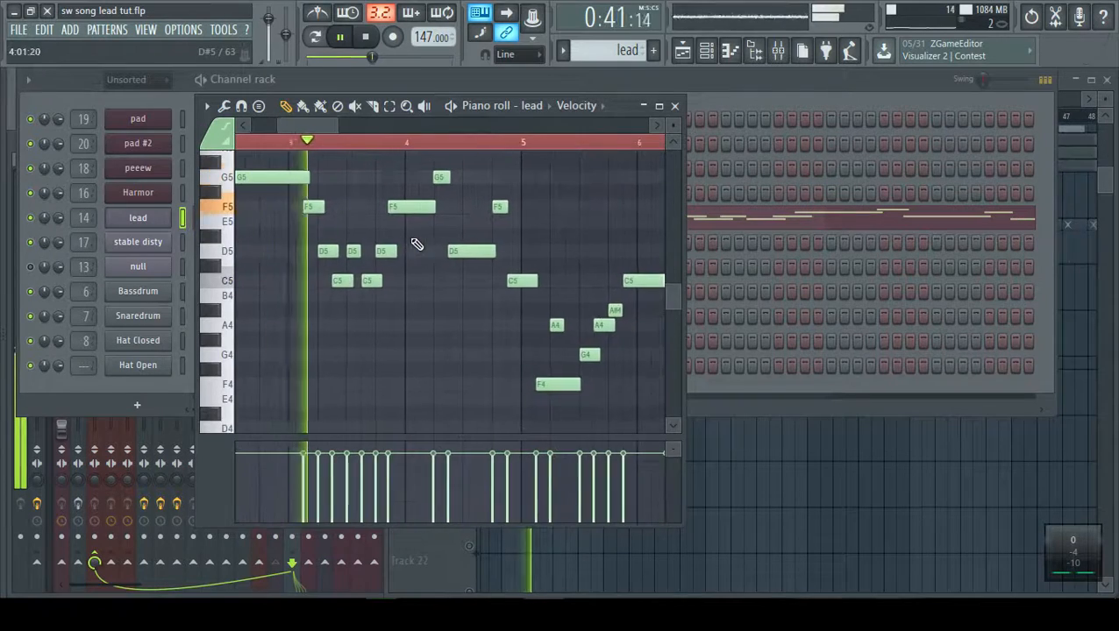
scroll(405, 239, "up", 3)
left_click_drag(403, 238, 448, 243)
scroll(530, 243, "down", 3)
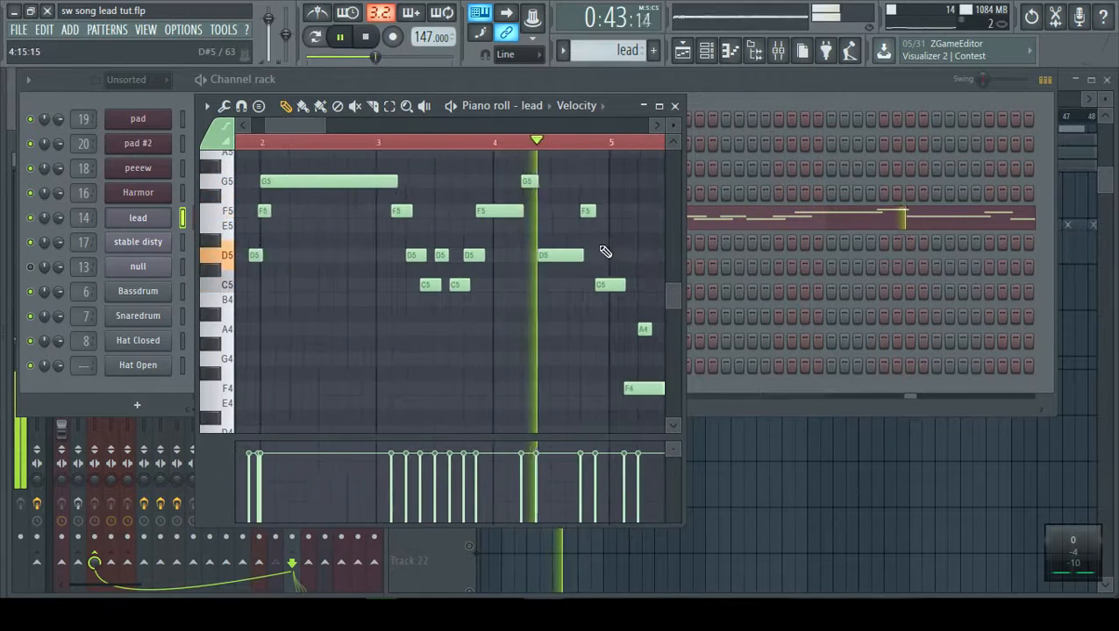
left_click_drag(603, 251, 471, 252)
scroll(474, 252, "down", 3)
left_click_drag(550, 257, 390, 232)
key("space")
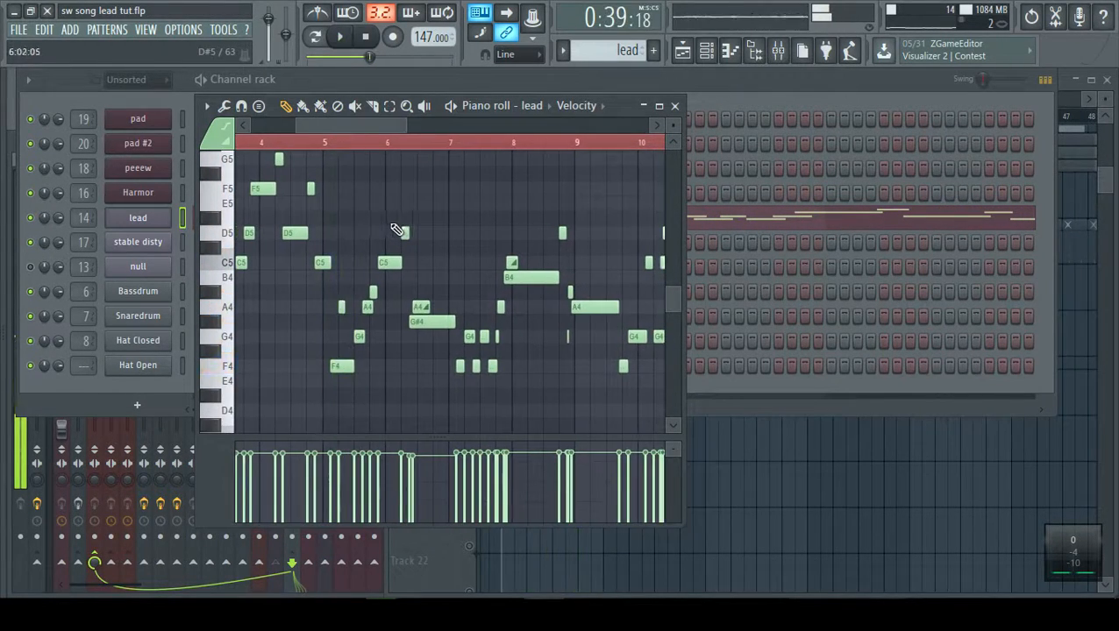
Audition the lead melody around bar 4, starting playback near the end of bar 3.
left_click_drag(309, 239, 471, 221)
scroll(446, 220, "up", 5)
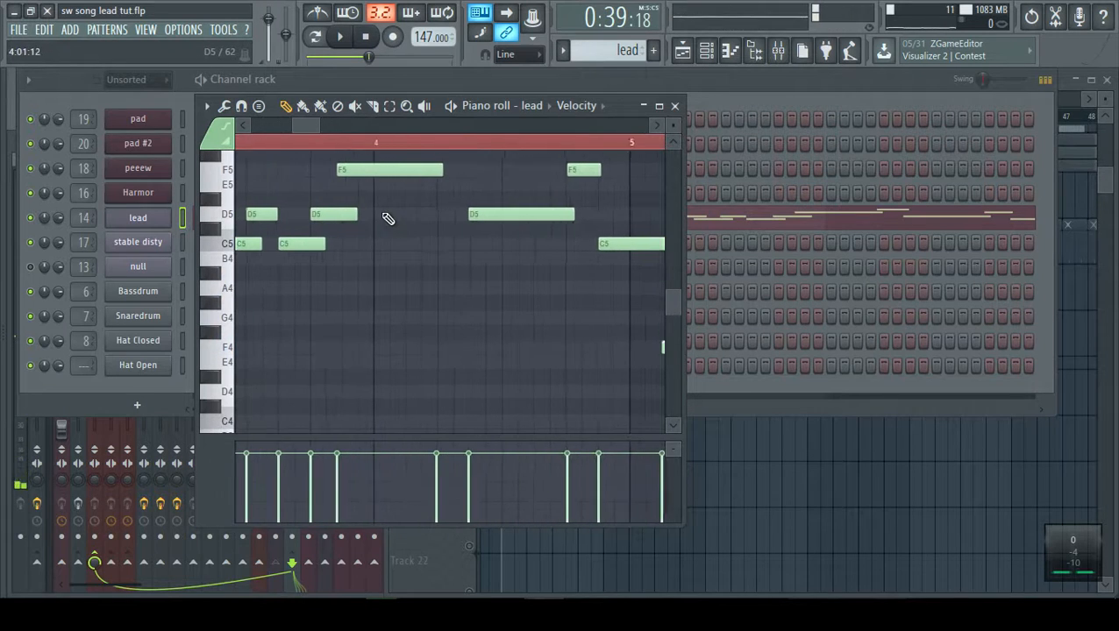
mouse_move(388, 218)
left_mouse_down()
mouse_move(412, 225)
mouse_move(400, 230)
left_mouse_up()
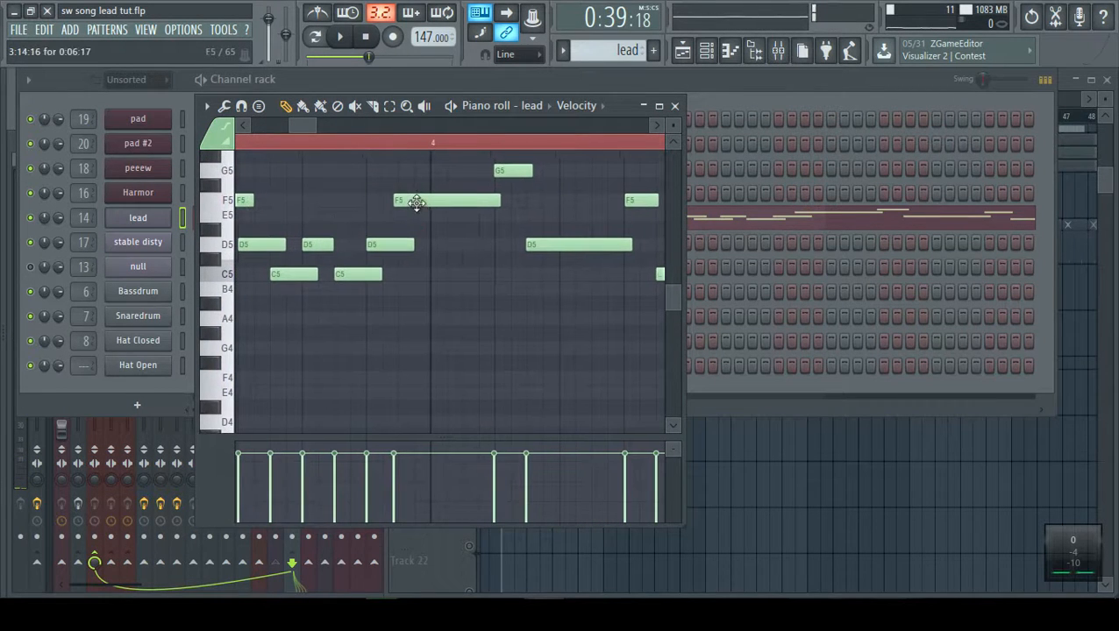
left_click(369, 146)
key("space")
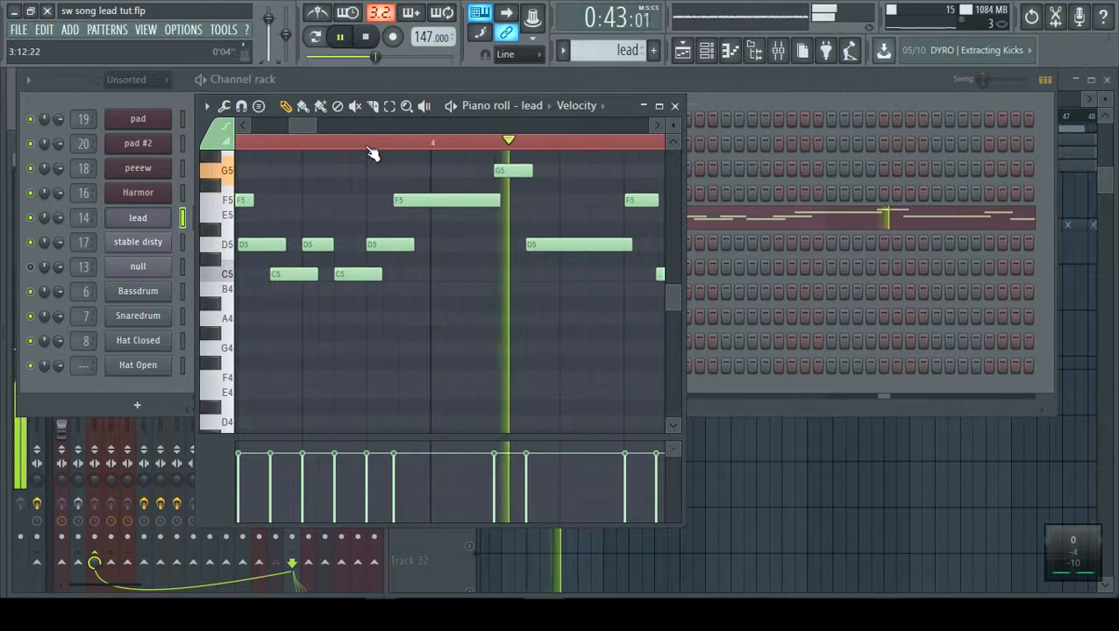
key("space")
Try quantizing the long F5 note just before bar 4 with the default quantizer template.
scroll(434, 207, "up", 3)
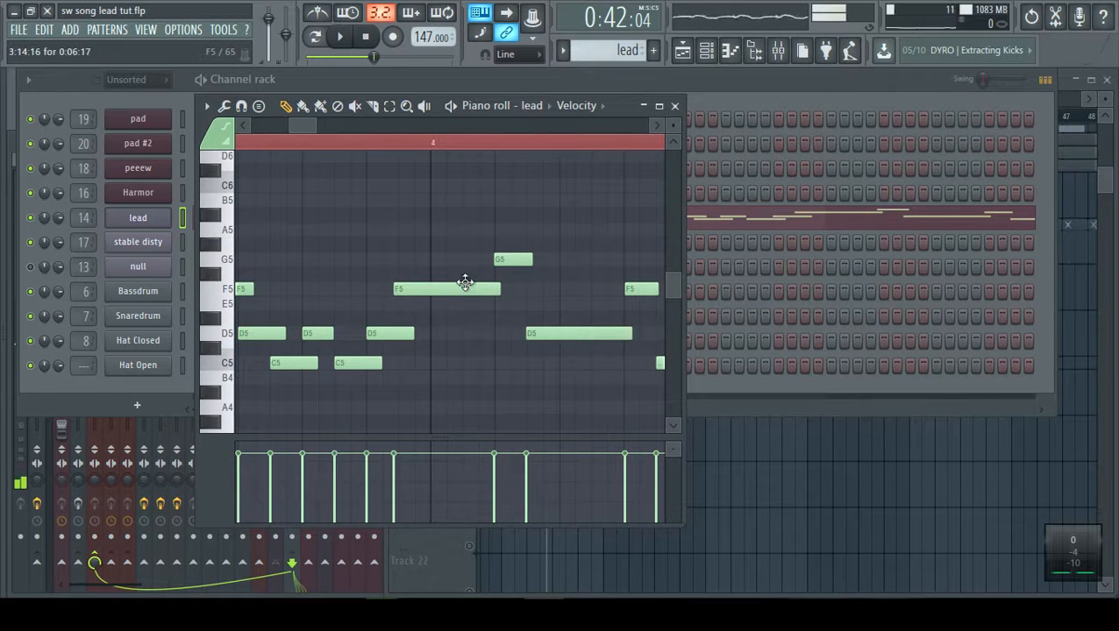
left_click(465, 283)
key("alt+q")
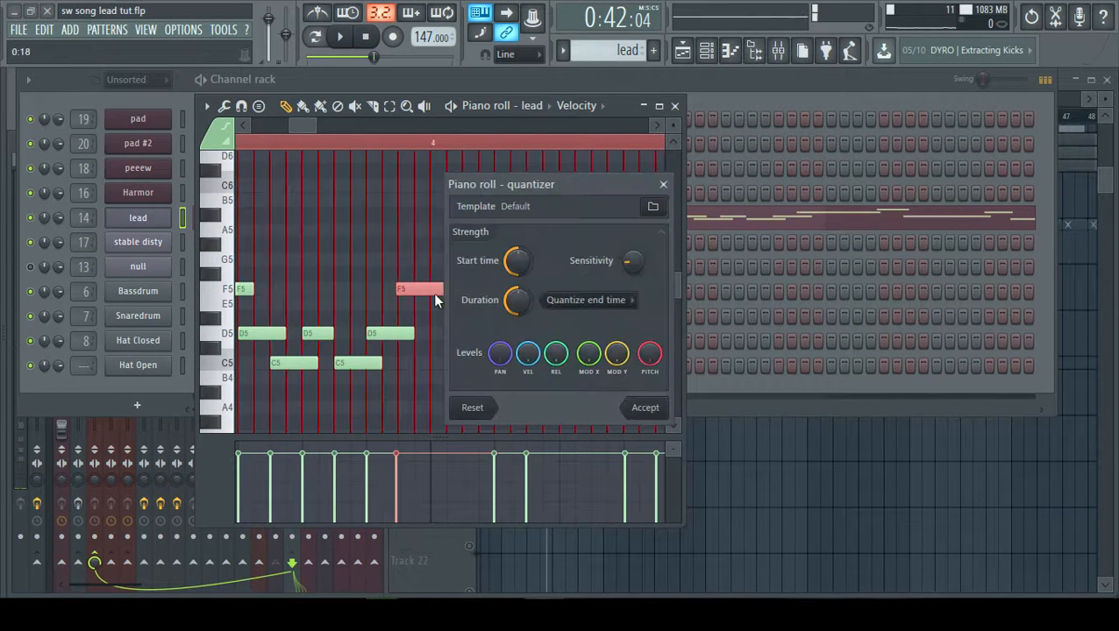
left_click(663, 184)
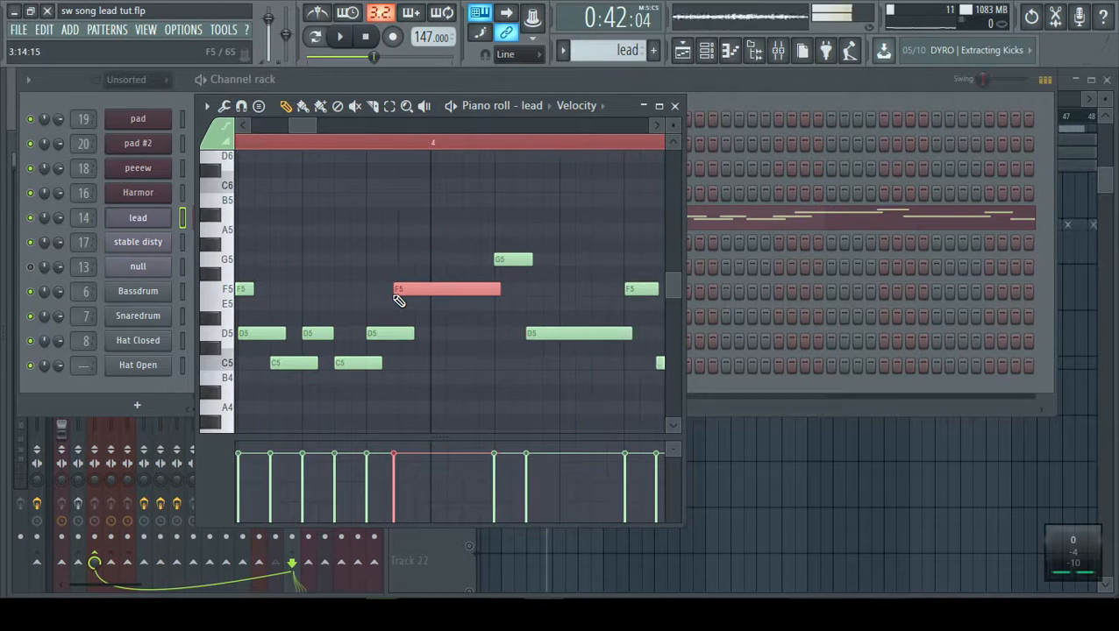
Examine the timing of the lead notes around the F5 at bar 4, comparing them with the melody up to bar 9.
scroll(512, 302, "down", 5)
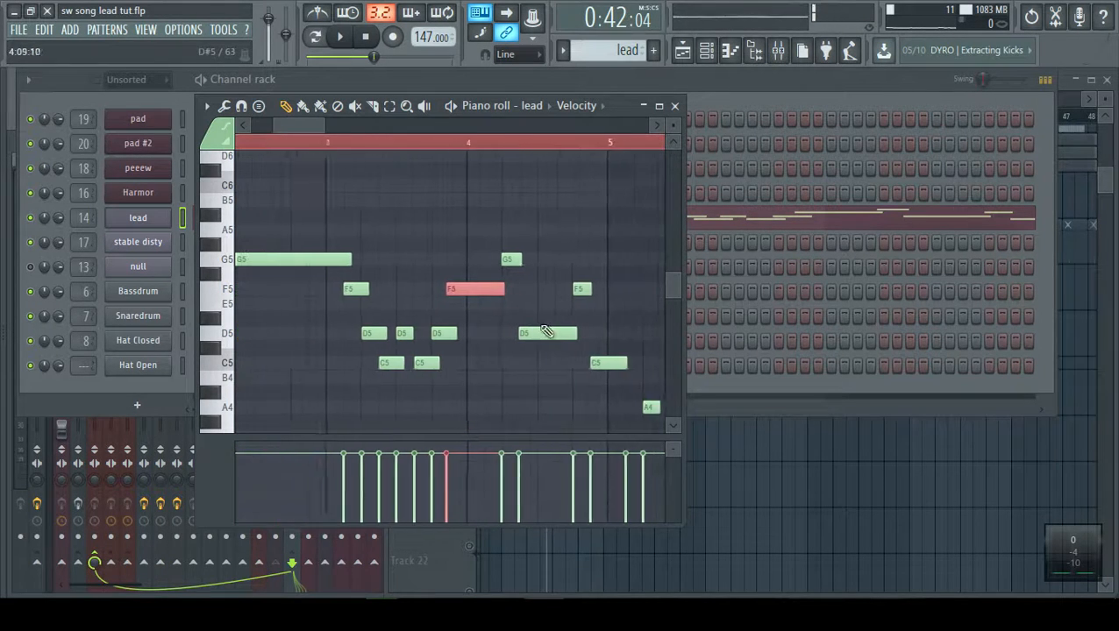
scroll(533, 334, "down", 2)
scroll(536, 331, "down", 3)
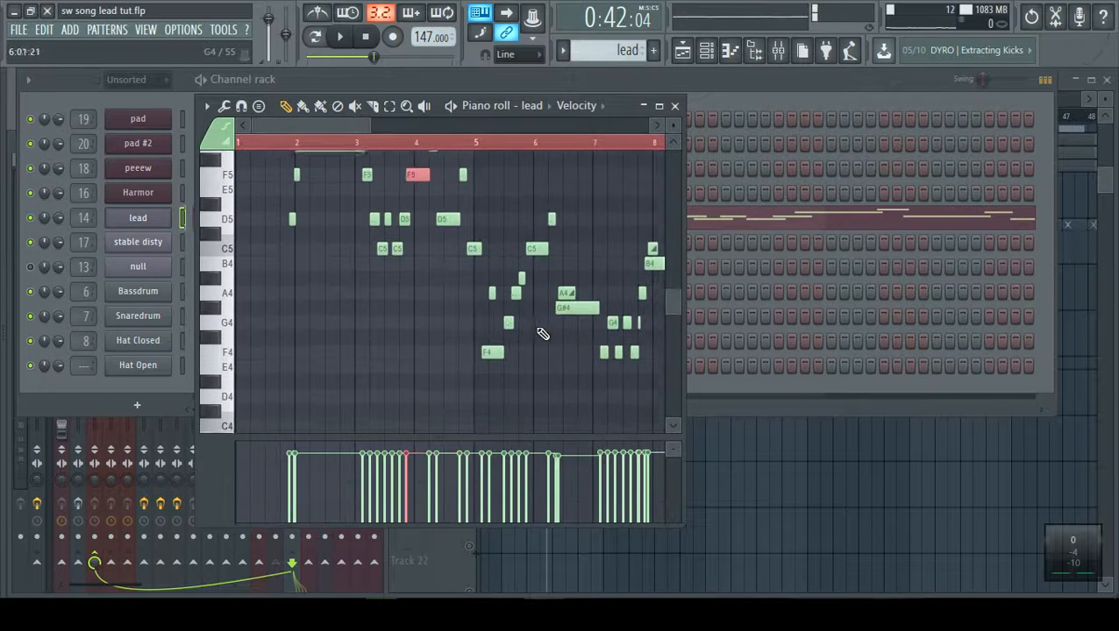
scroll(483, 287, "up", 5)
scroll(373, 309, "up", 3)
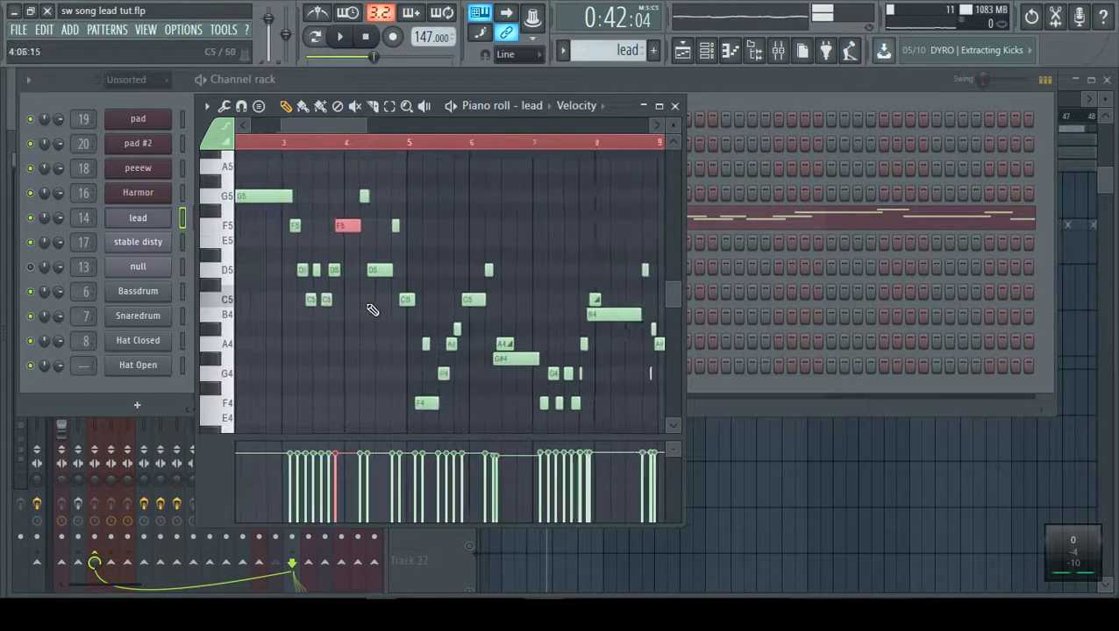
scroll(386, 318, "up", 1)
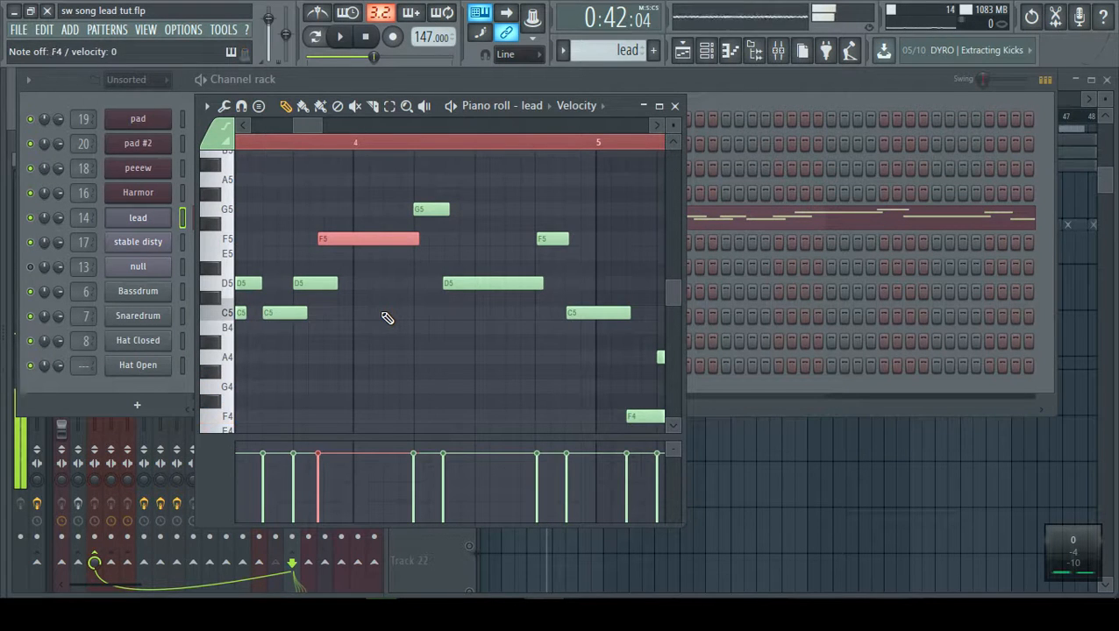
Check the lead channel's polyphony by turning Mono off and back on, and return to its Sytrus editor.
left_click(541, 78)
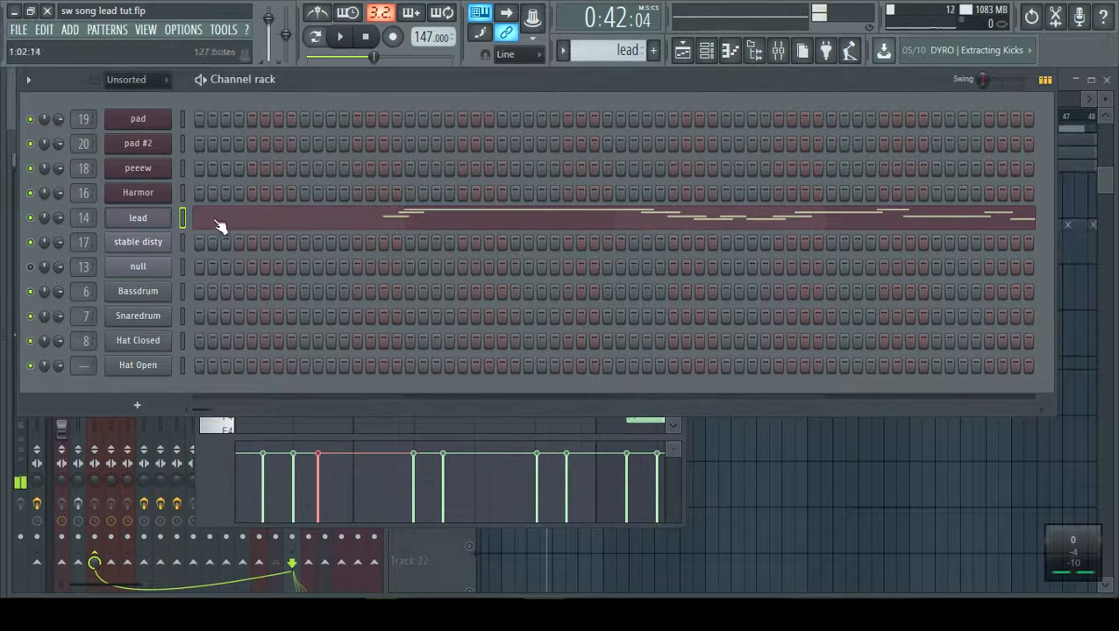
left_click(145, 222)
left_click(306, 154)
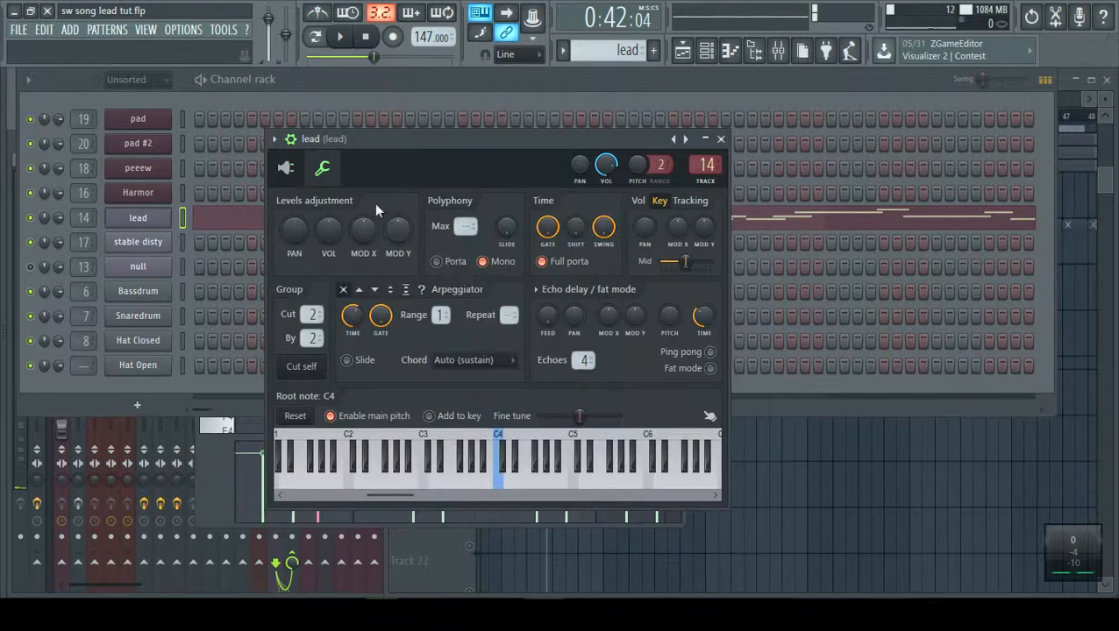
left_click(485, 263)
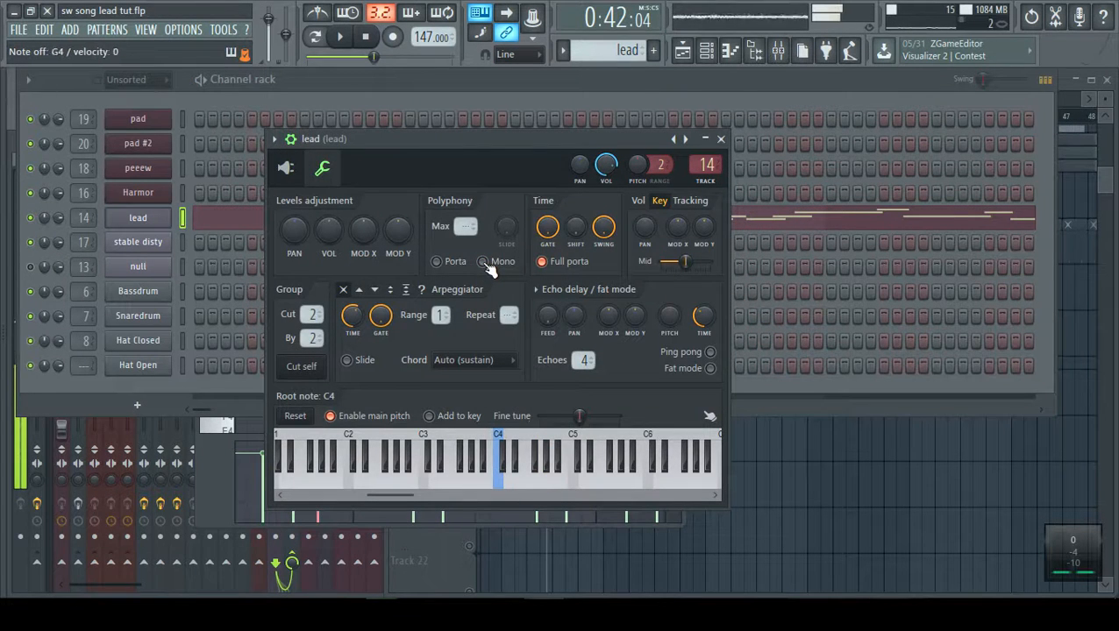
left_click(493, 269)
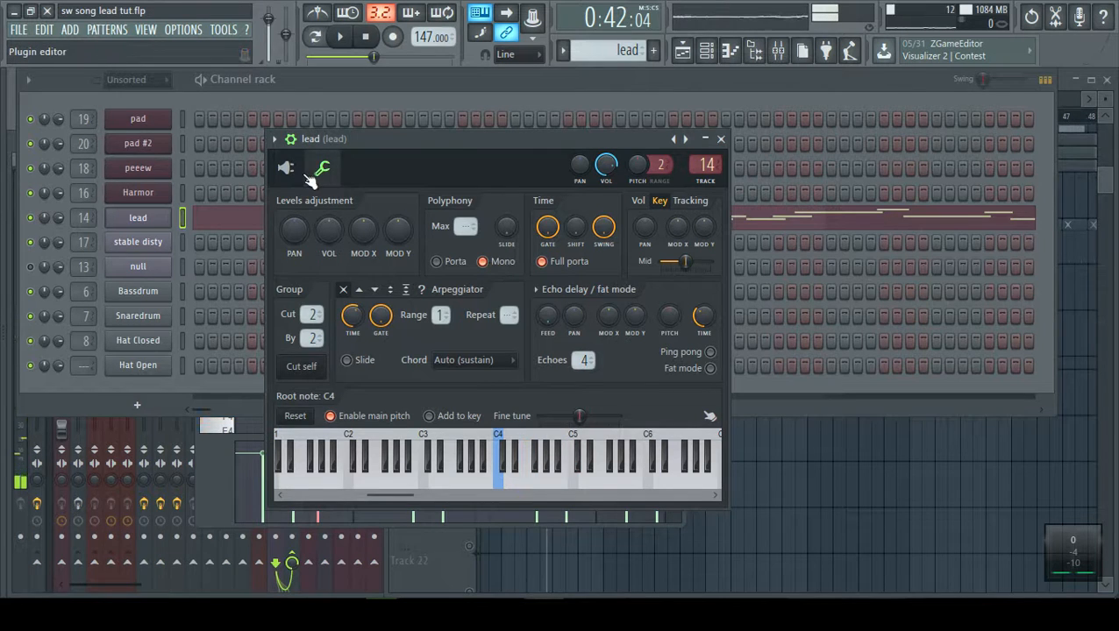
left_click(290, 172)
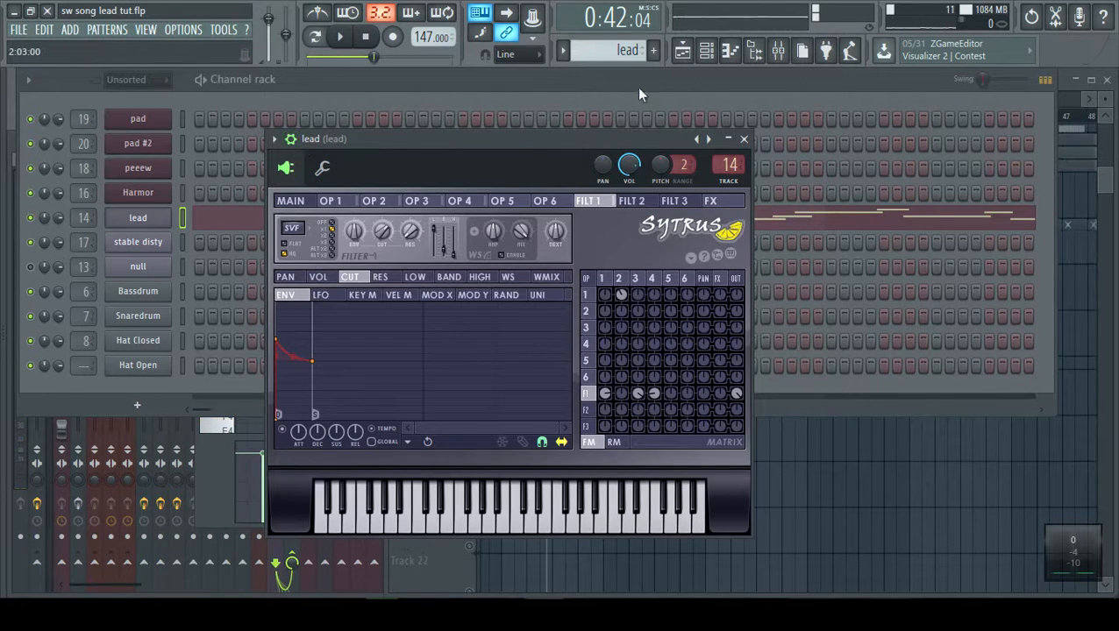
Examine the lead clip on Track 18 of the playlist, from bar 24 to its end near bar 44.
key("F5")
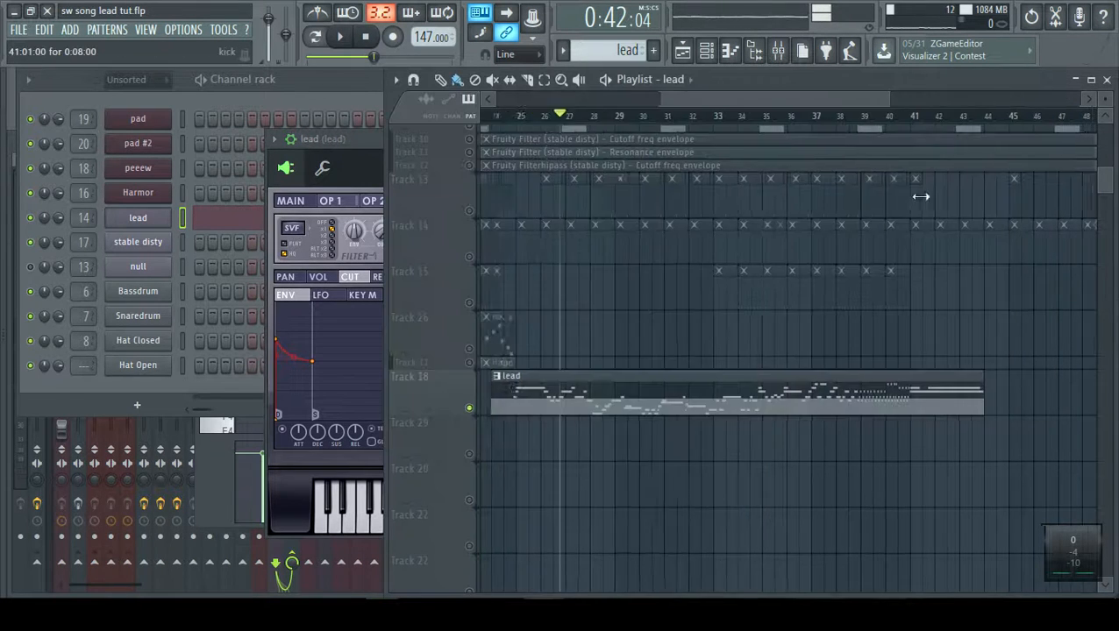
scroll(919, 201, "down", 3)
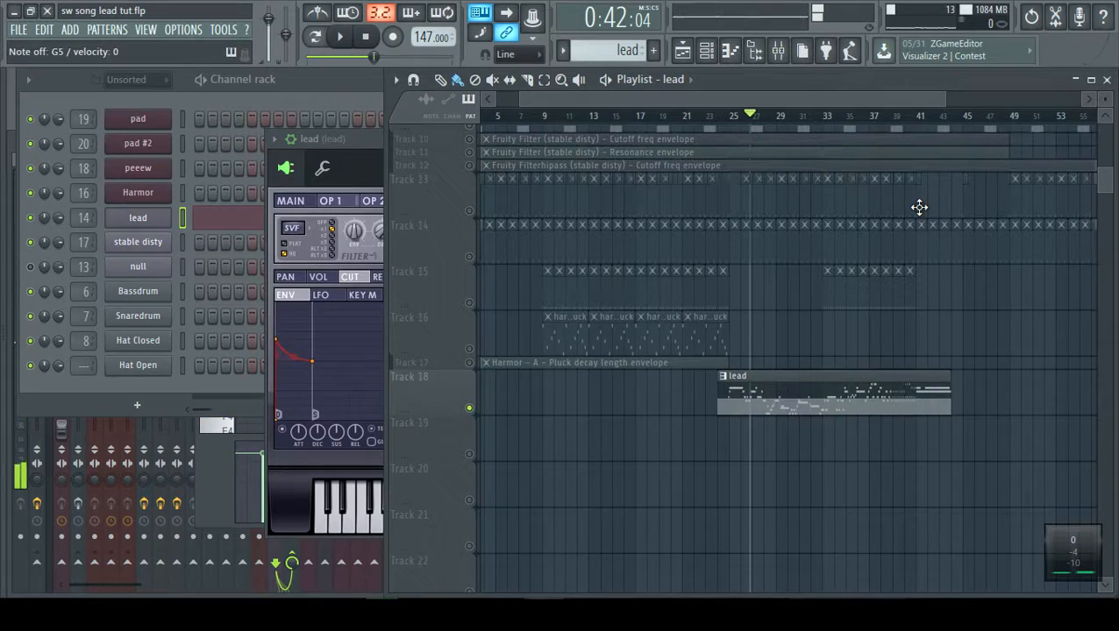
scroll(886, 316, "up", 3)
scroll(673, 351, "up", 1)
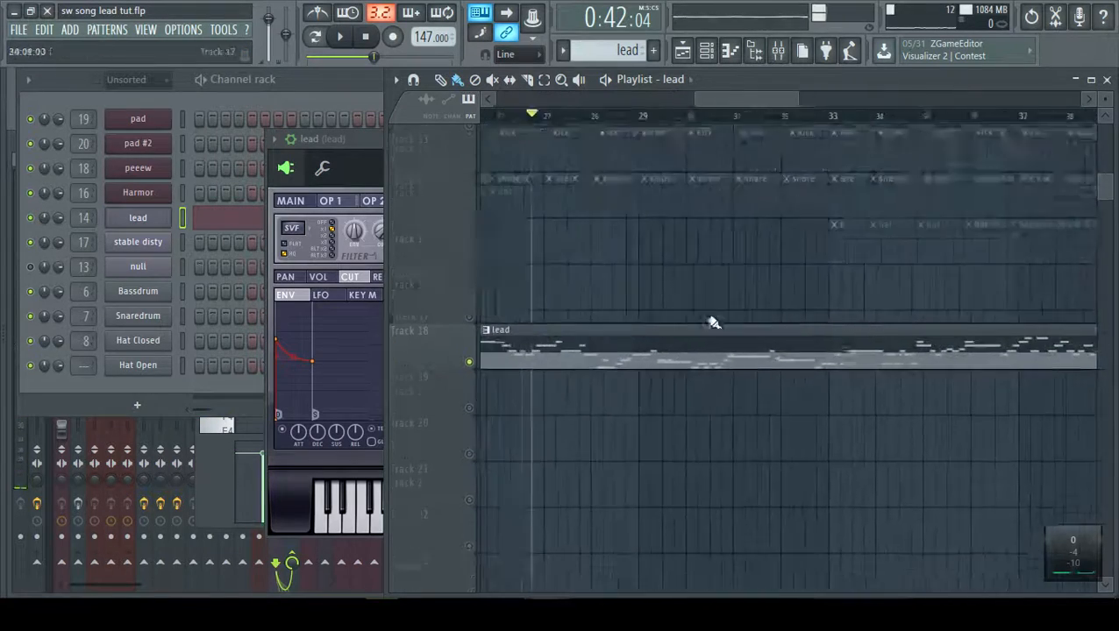
scroll(712, 322, "down", 2)
left_click_drag(824, 373, 810, 330)
scroll(745, 318, "up", 2)
left_click_drag(743, 318, 869, 334)
scroll(878, 340, "down", 2)
scroll(869, 334, "up", 2)
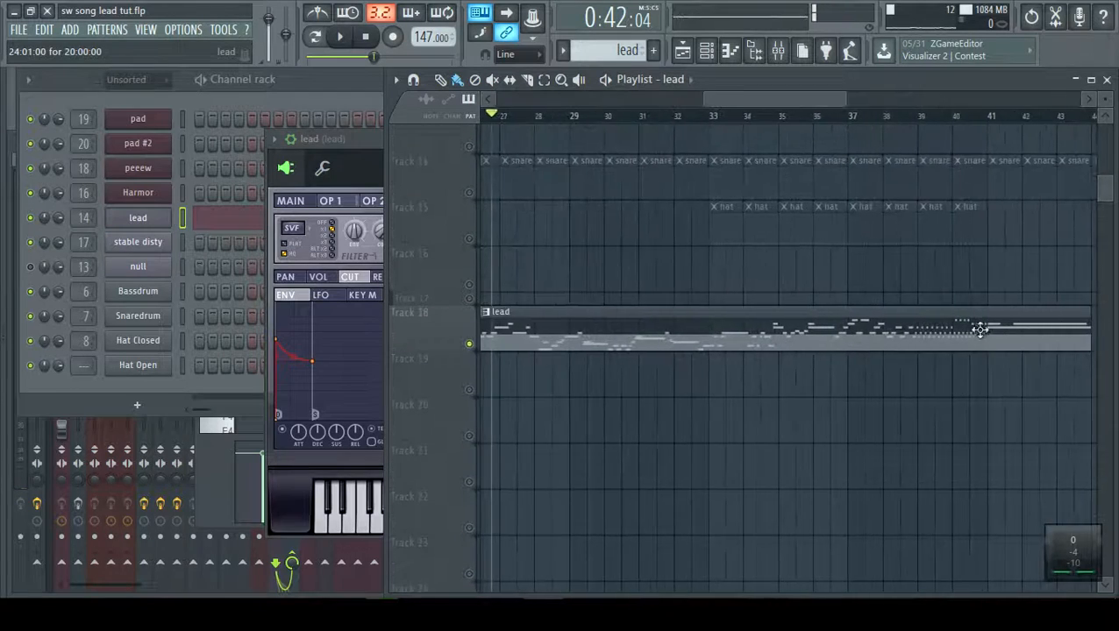
left_click_drag(981, 330, 934, 335)
scroll(932, 335, "down", 1)
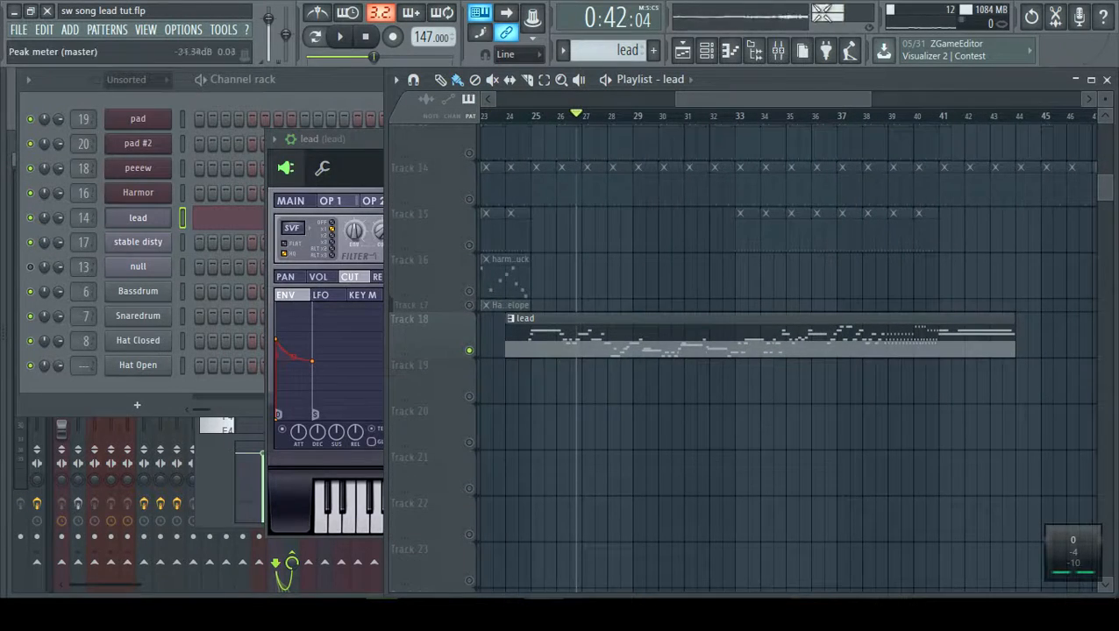
Review the lead track's effects chain in the mixer and look over the lead clip's place in the playlist.
left_click(755, 50)
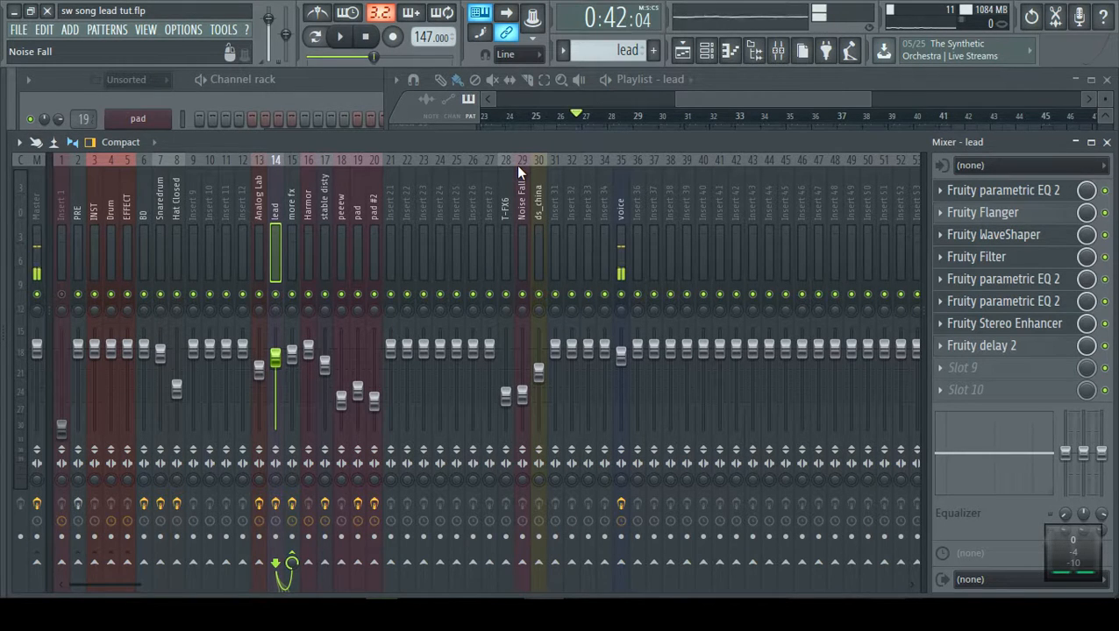
left_click(780, 106)
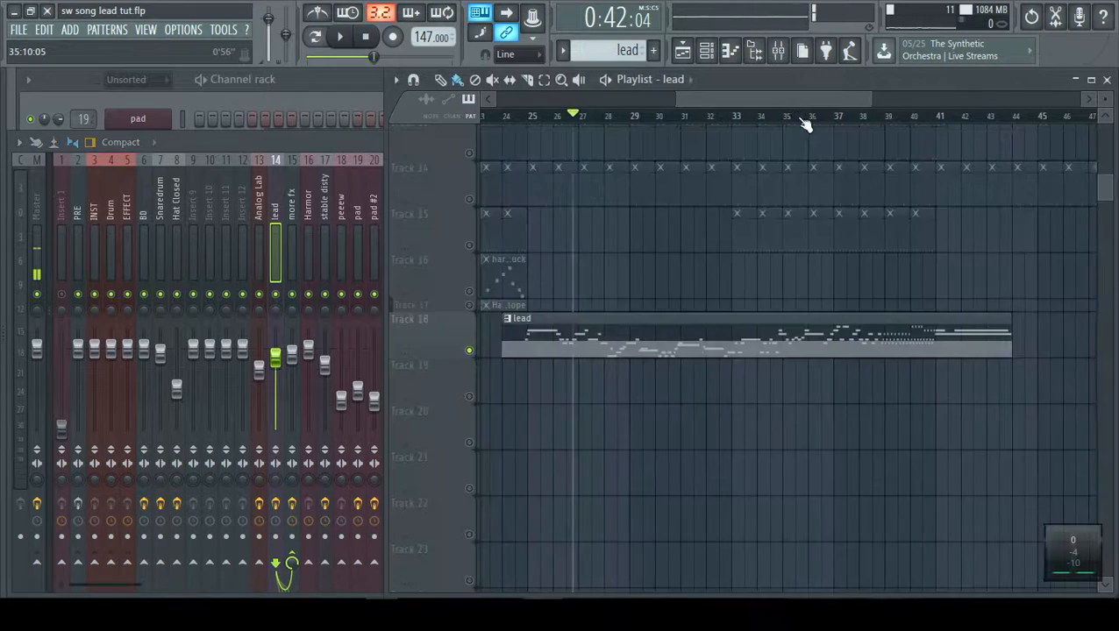
scroll(805, 122, "down", 3)
scroll(783, 119, "down", 2)
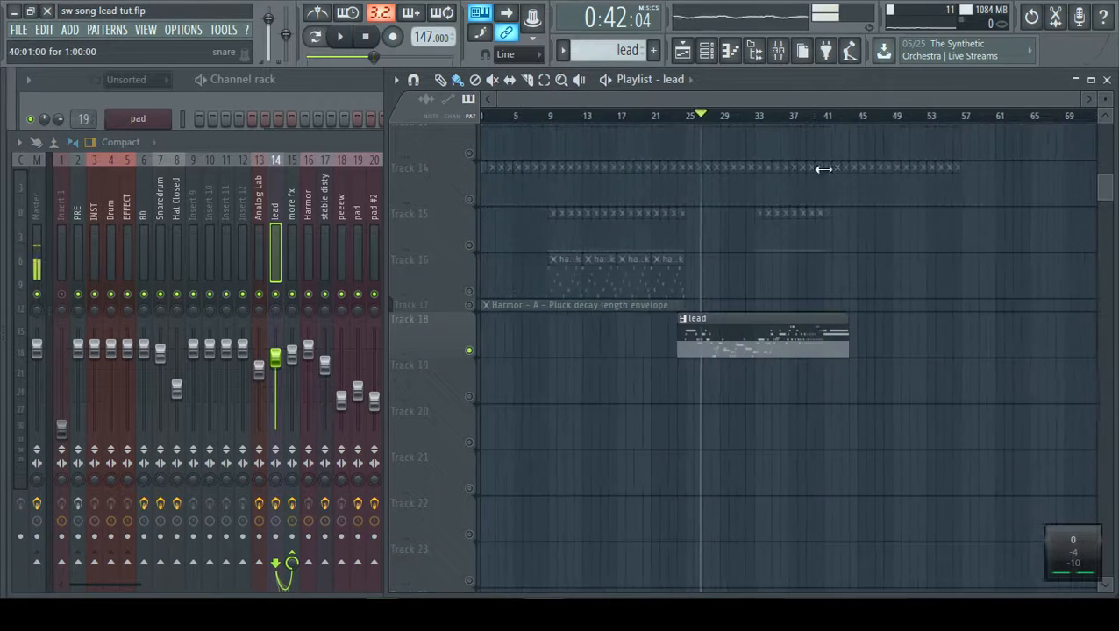
scroll(789, 131, "up", 5)
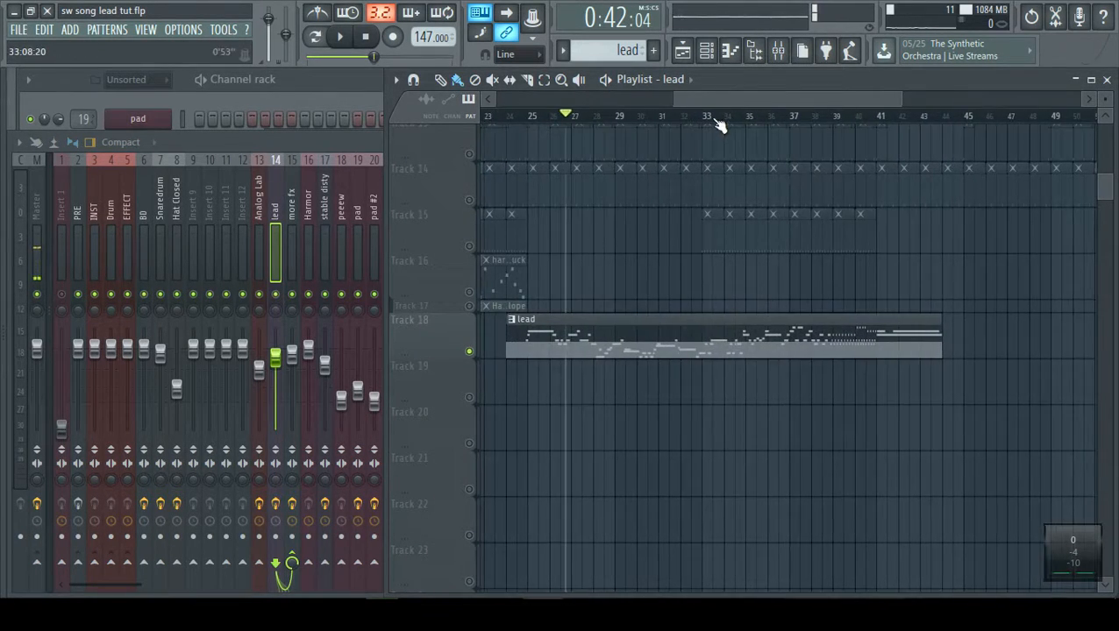
scroll(721, 125, "down", 2)
left_click_drag(715, 166, 728, 187)
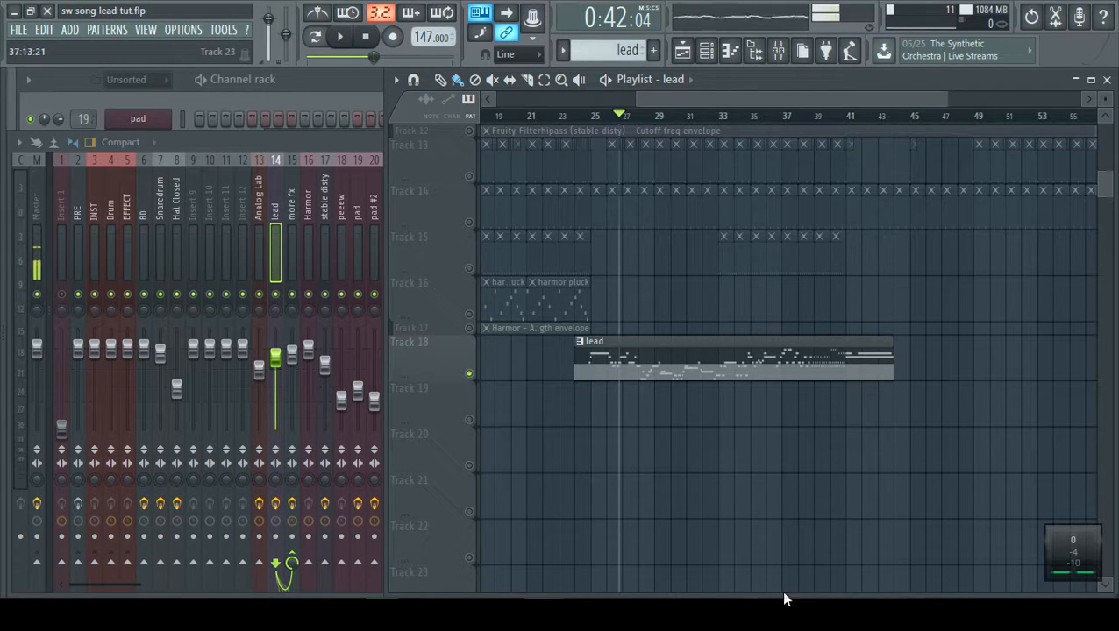
mouse_move(746, 613)
left_click(721, 543)
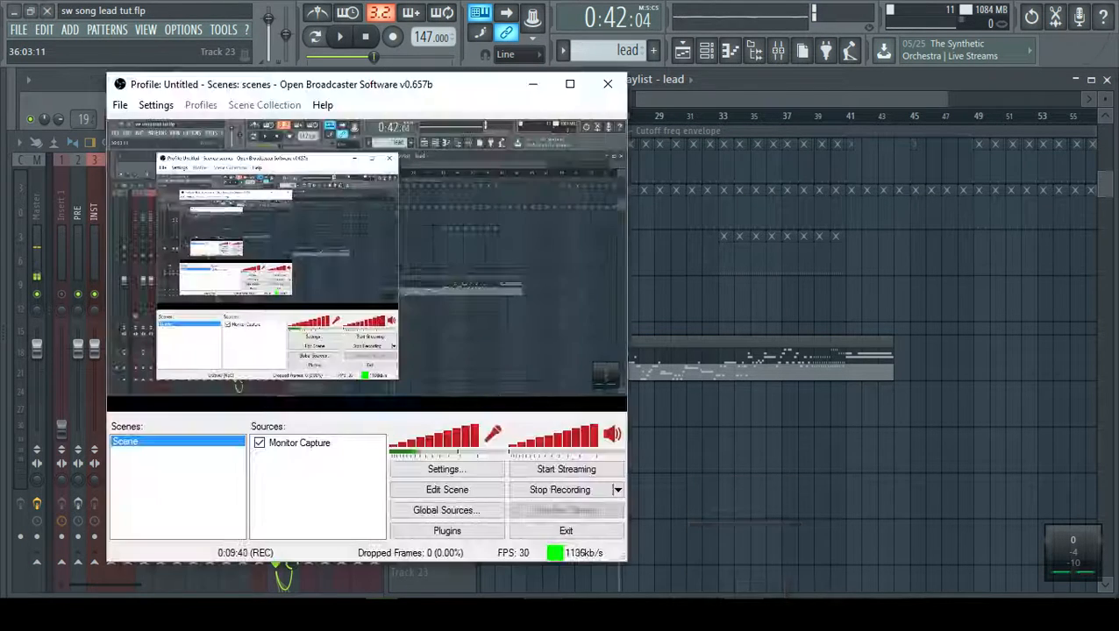